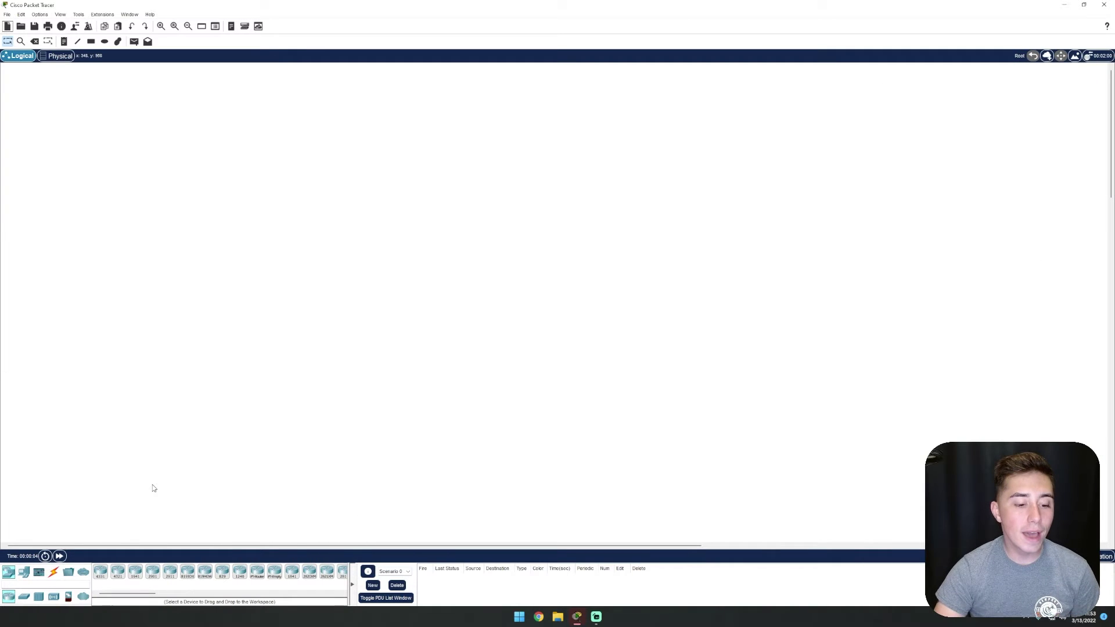
- Place a 2960 switch with two laptops, Laptop0 and Laptop1, side by side below it
click(23, 596)
click(101, 572)
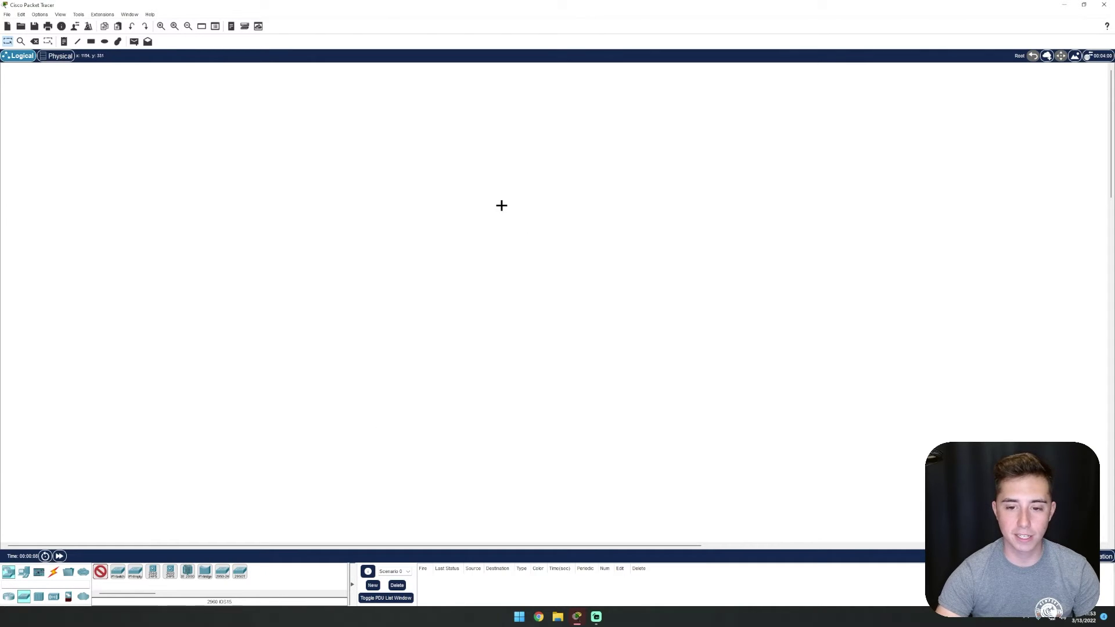
click(505, 185)
click(26, 573)
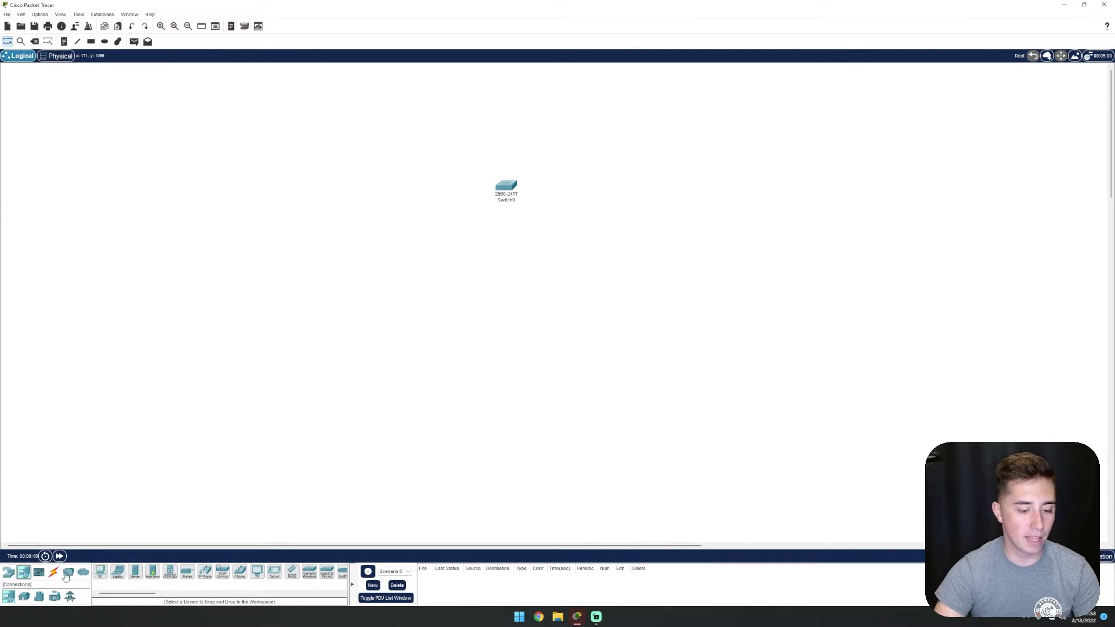
click(118, 572)
click(445, 271)
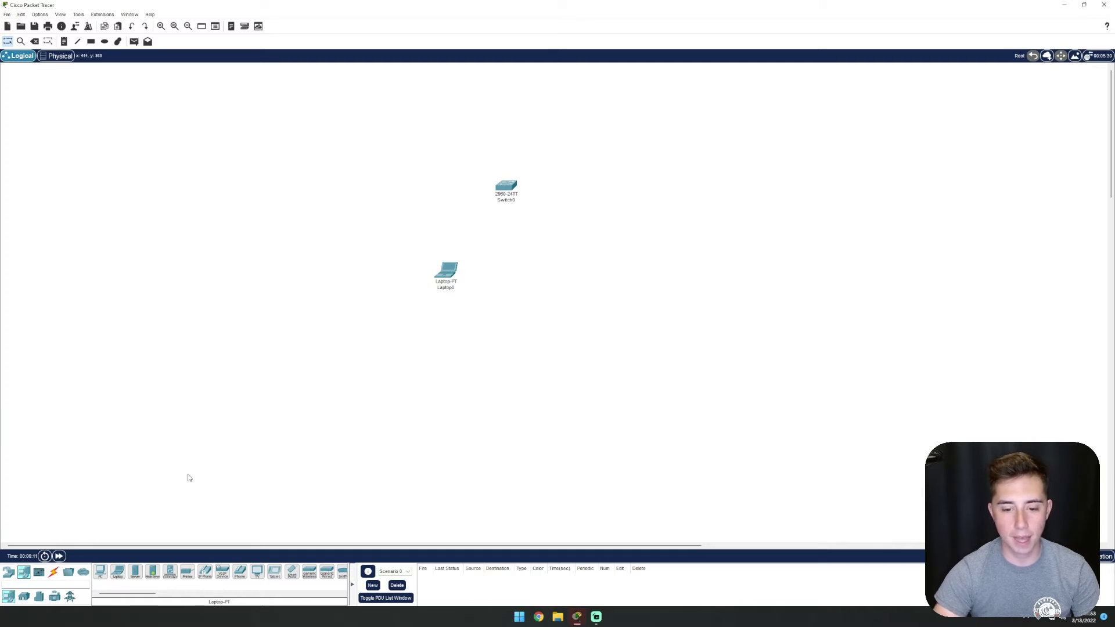
click(117, 572)
click(547, 269)
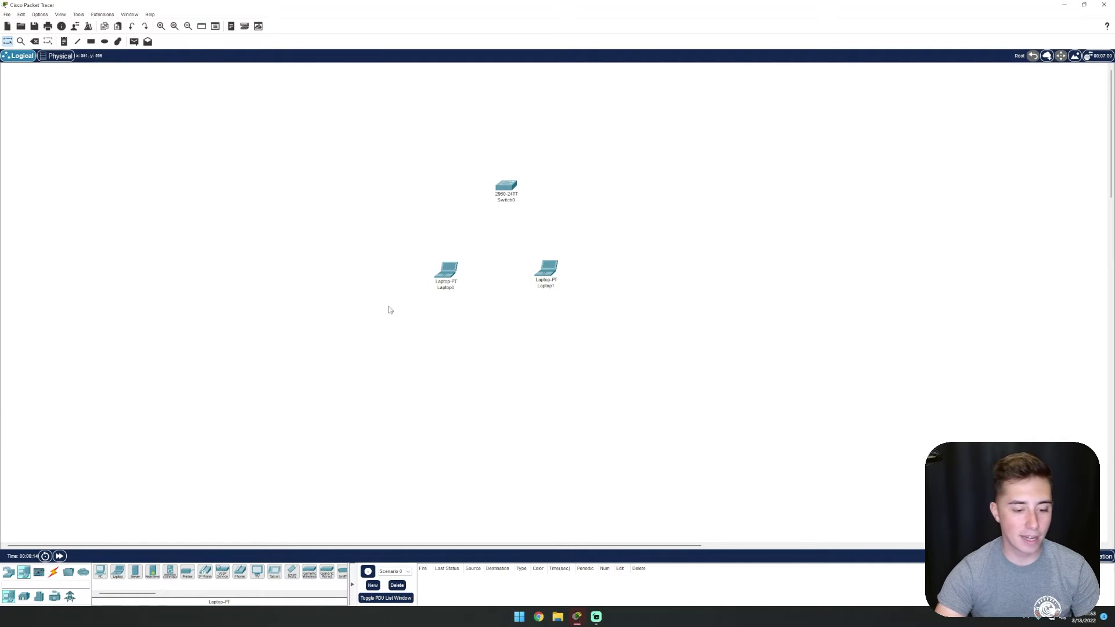
- Connect Switch0 to Laptop0 with a copper straight-through cable
click(54, 572)
click(135, 572)
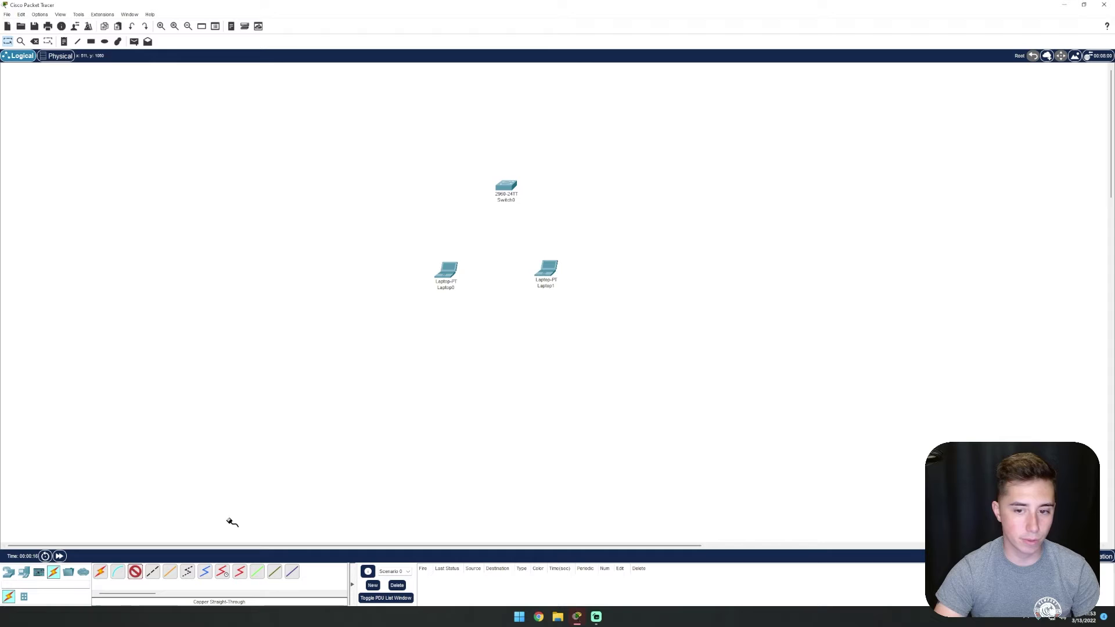
click(504, 190)
click(516, 199)
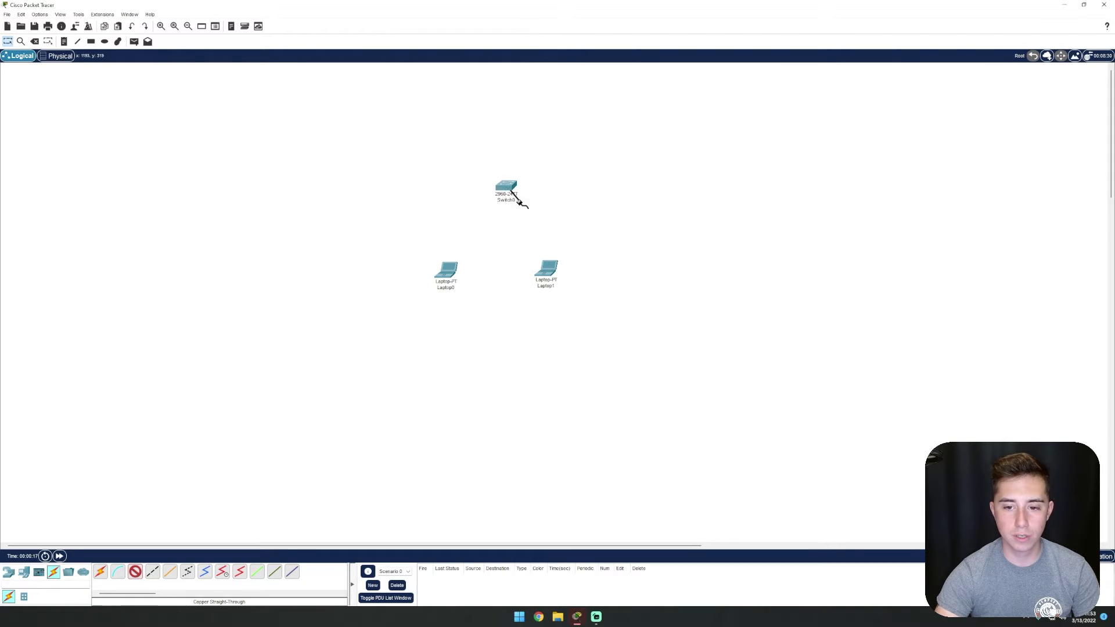
click(447, 269)
click(471, 303)
- Connect Switch0 to Laptop1 with a copper straight-through cable and nudge Laptop1 right
click(135, 572)
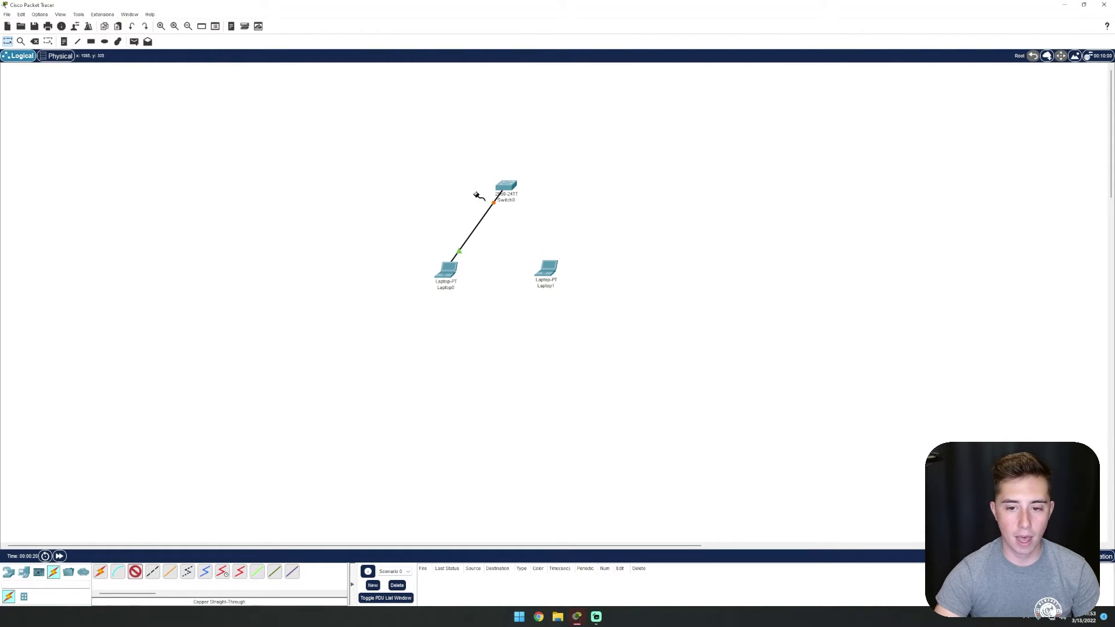
click(507, 187)
click(522, 199)
click(540, 259)
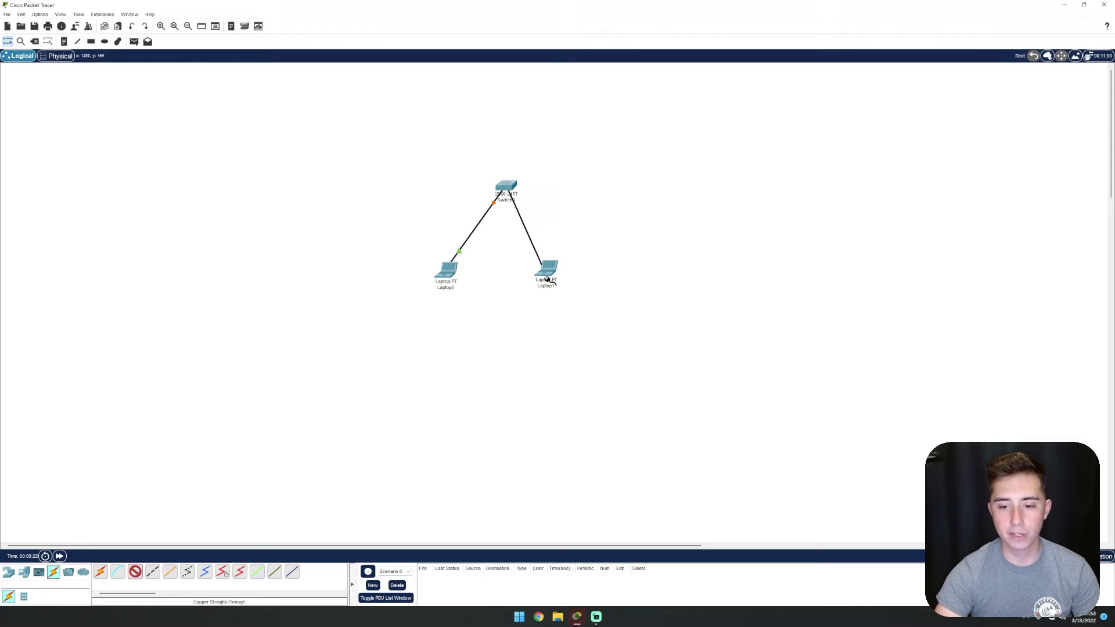
click(546, 270)
click(577, 309)
drag(546, 273, 554, 275)
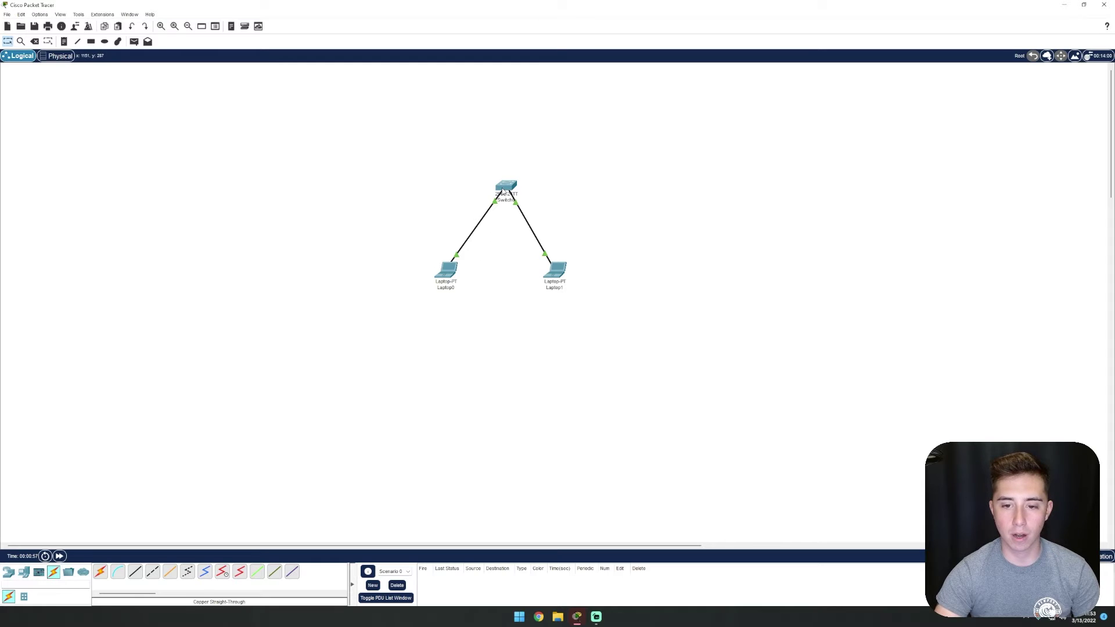
- Open Switch0's CLI full screen and enter privileged mode with enable
click(503, 190)
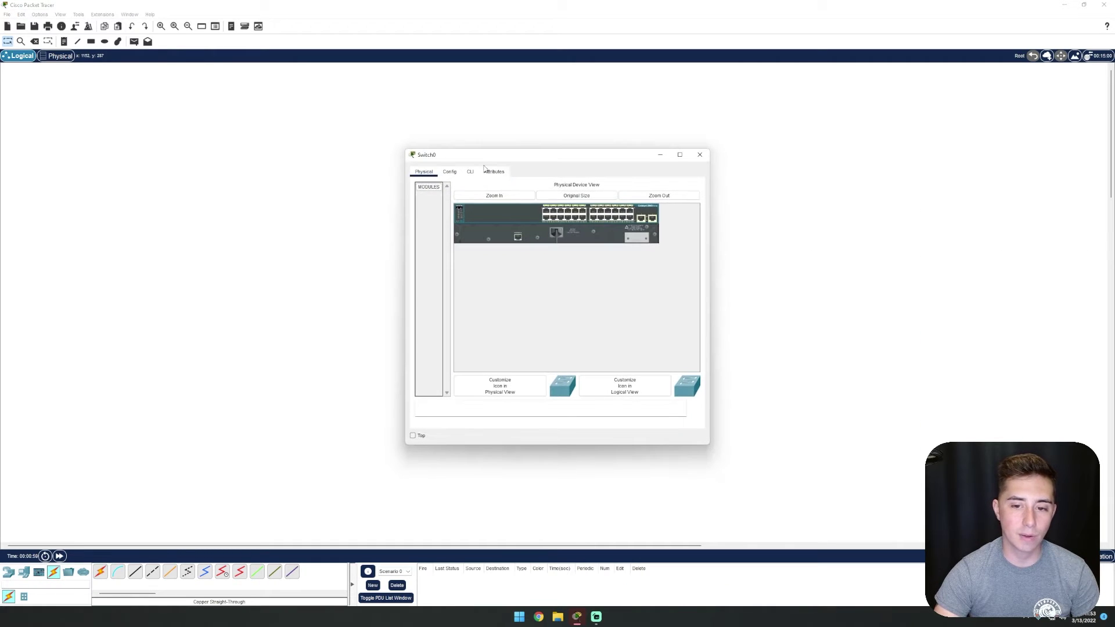
click(476, 175)
click(679, 155)
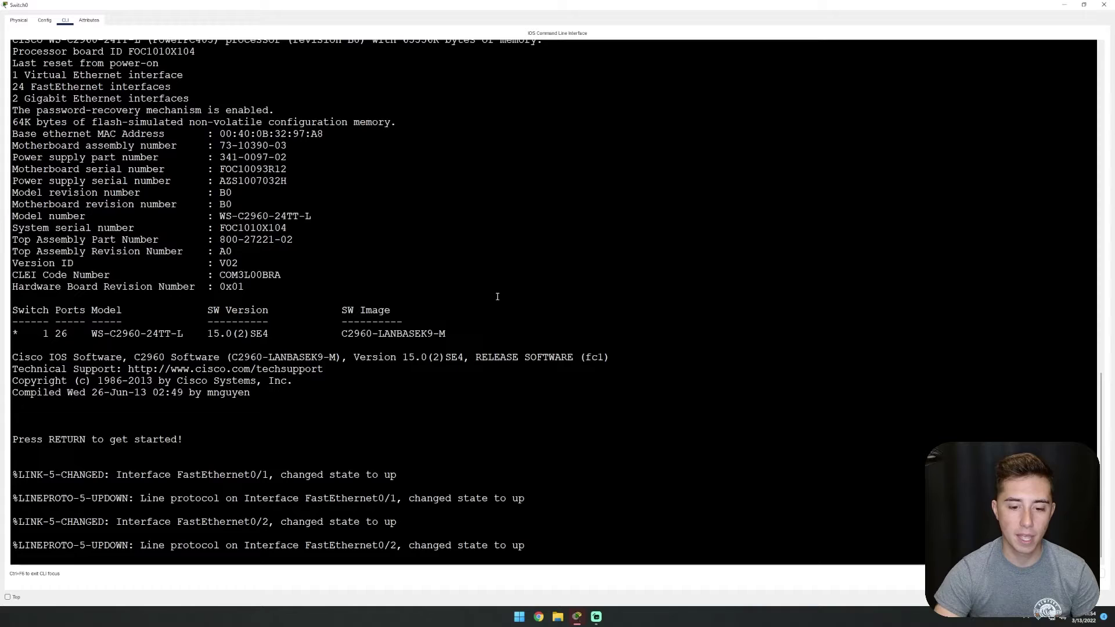
key(Return)
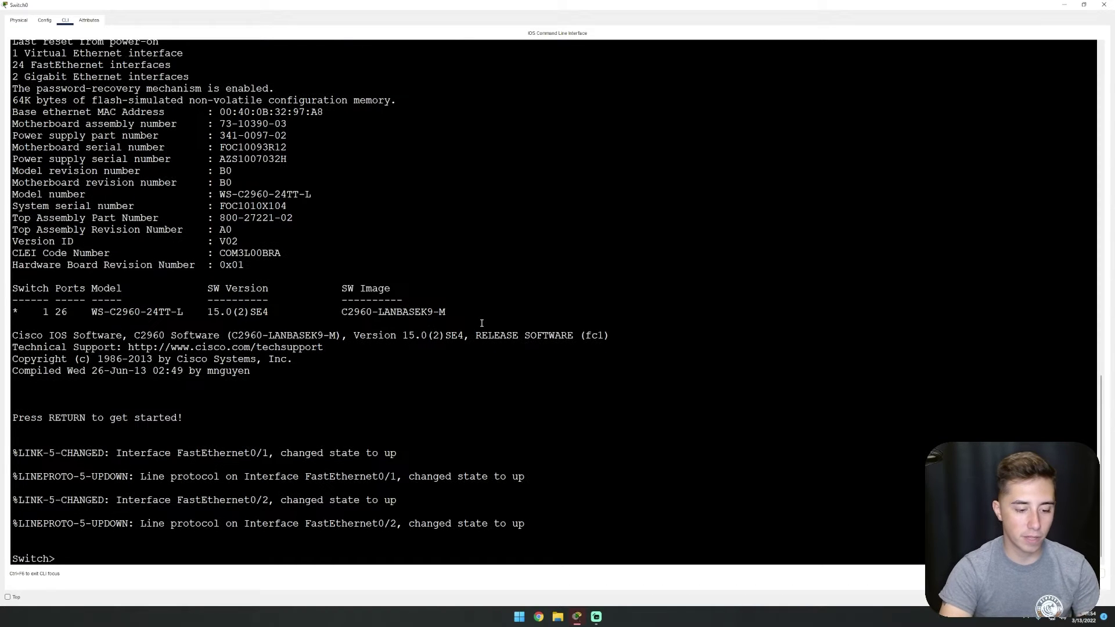
text(en)
key(Tab)
key(Return)
- Enter configure terminal and set the switch hostname to SW0
text(co)
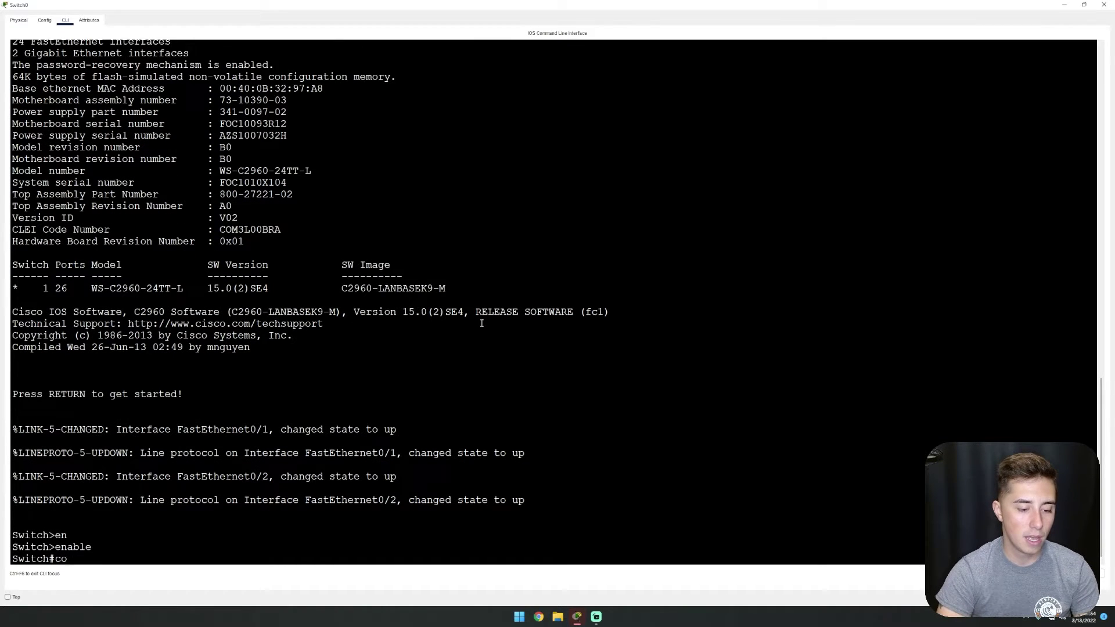
text(nf)
key(Tab)
text(t)
key(Tab)
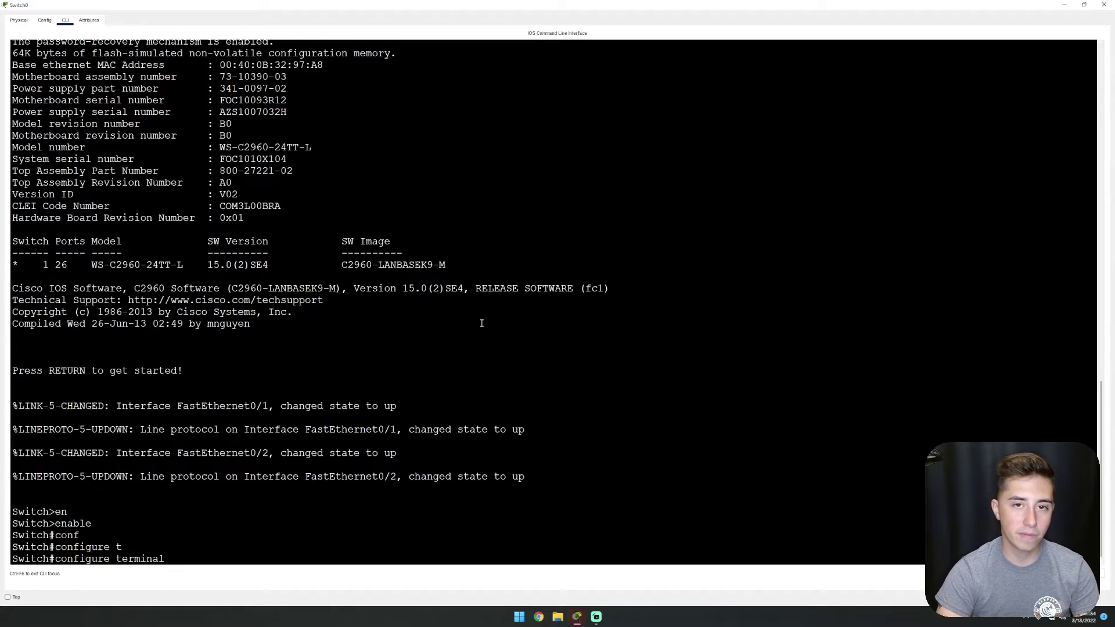
key(Return)
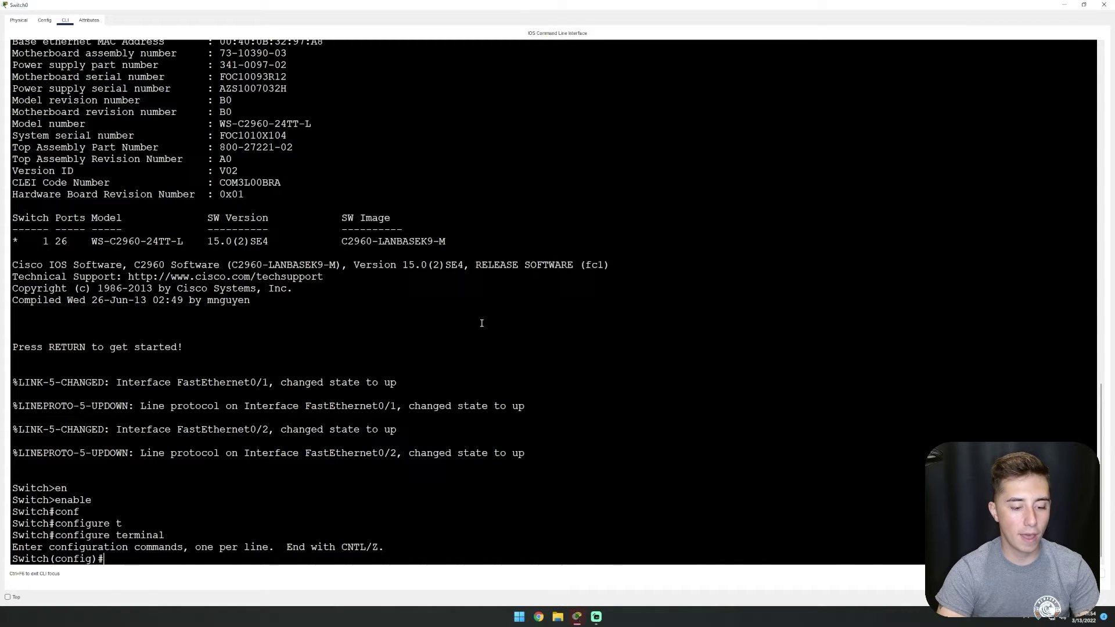
text(hostname S)
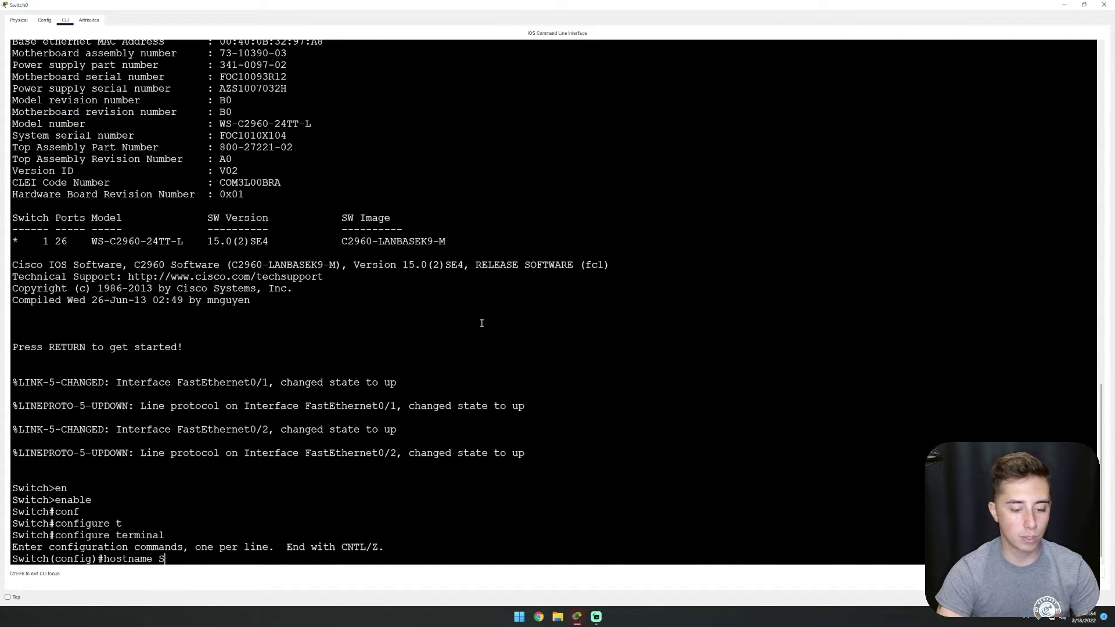
text(W0)
key(Return)
key(Return)
key(Return)
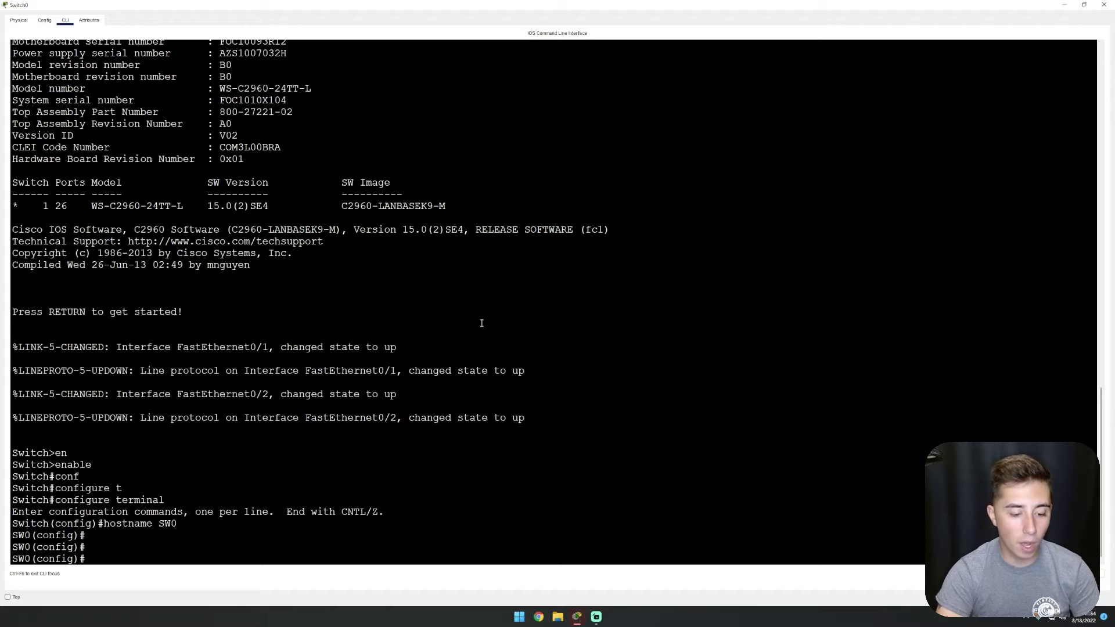
- Bring interface VLAN 1 up with no shutdown and assign 192.168.0.1 255.255.255.0
text(inter)
key(Tab)
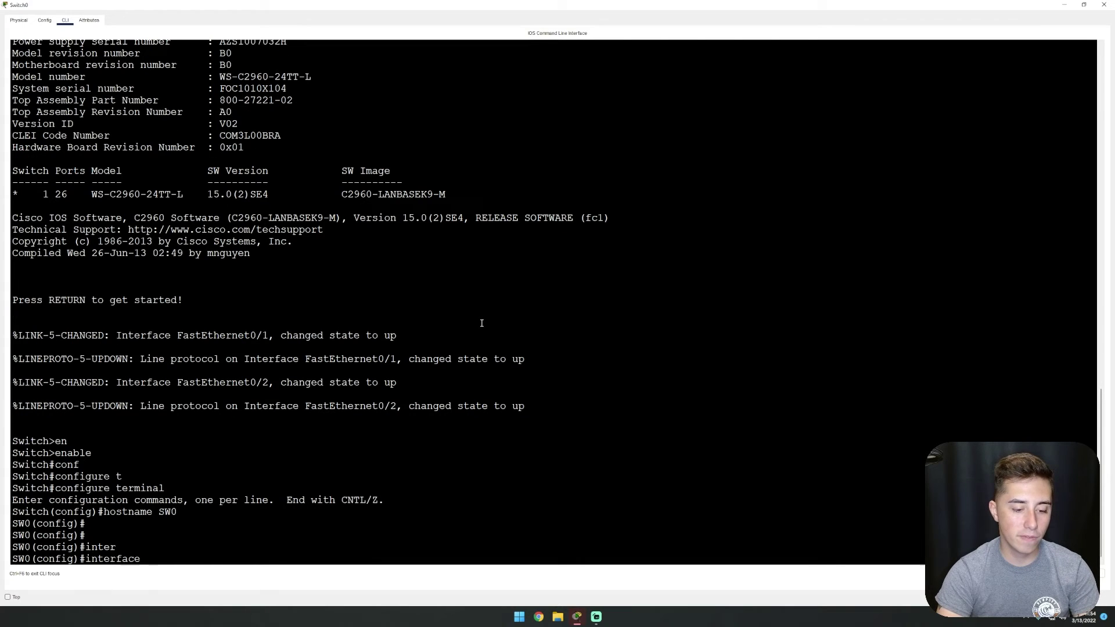
text(vlan 1)
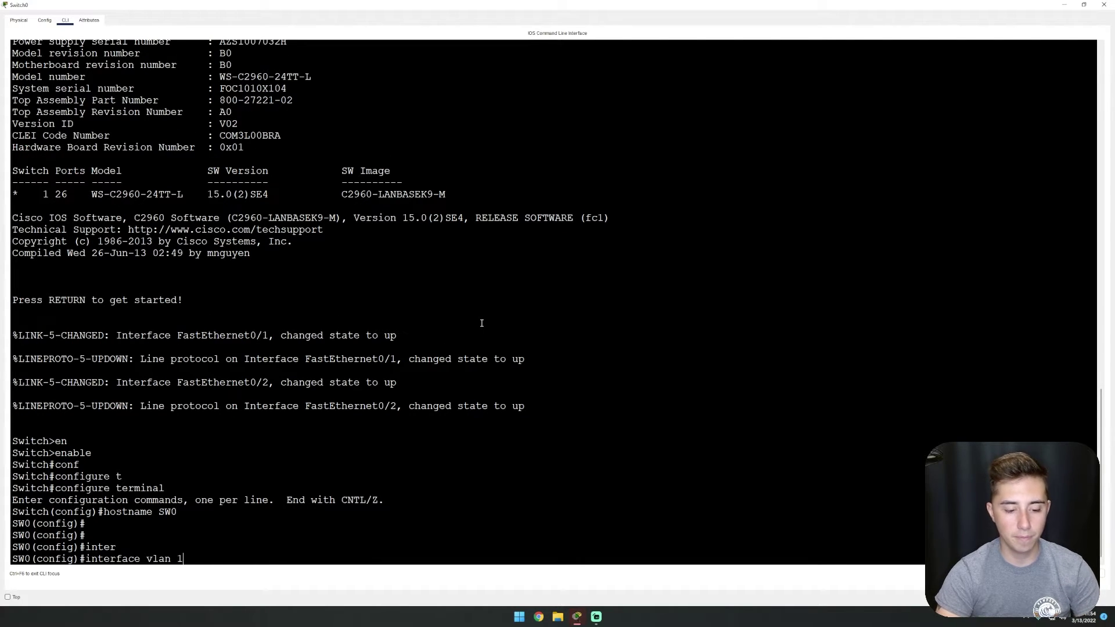
key(Return)
text(no shu)
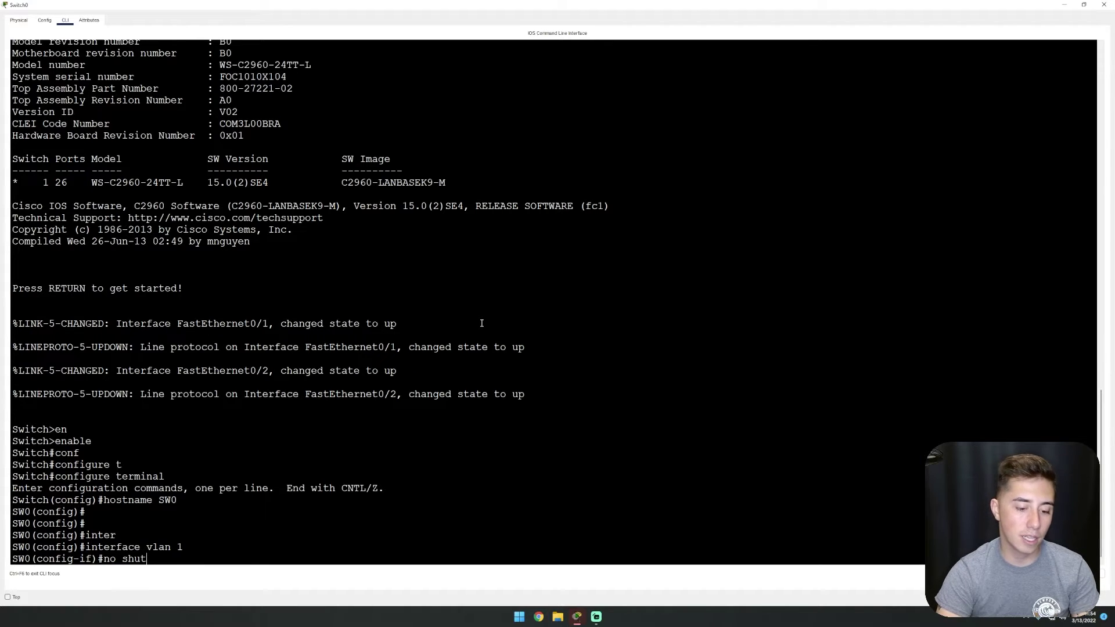
text(t)
key(Tab)
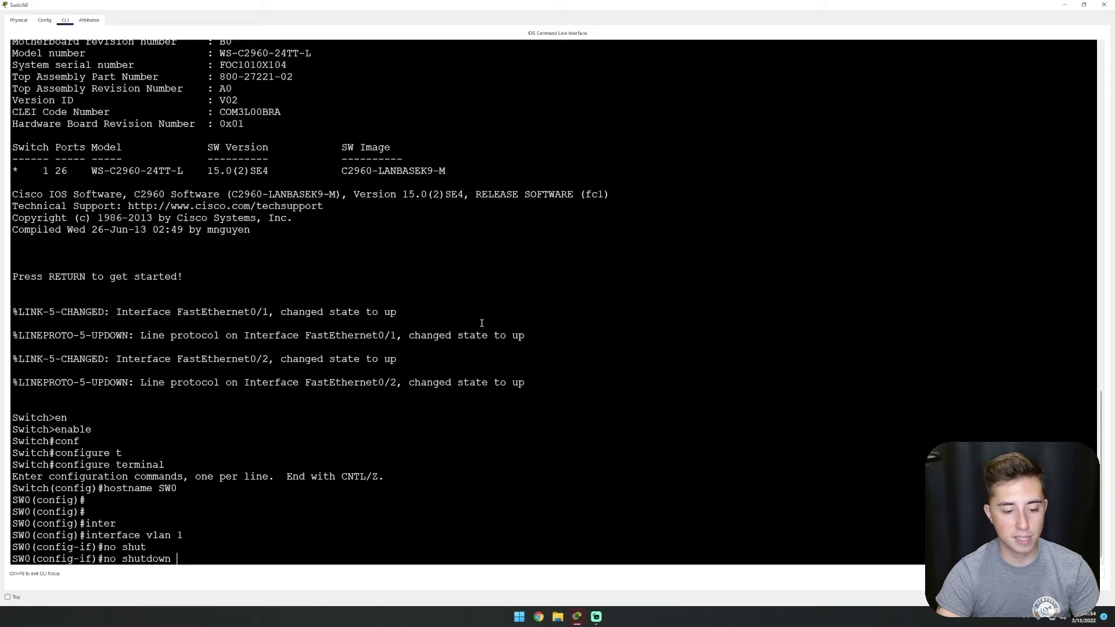
key(Return)
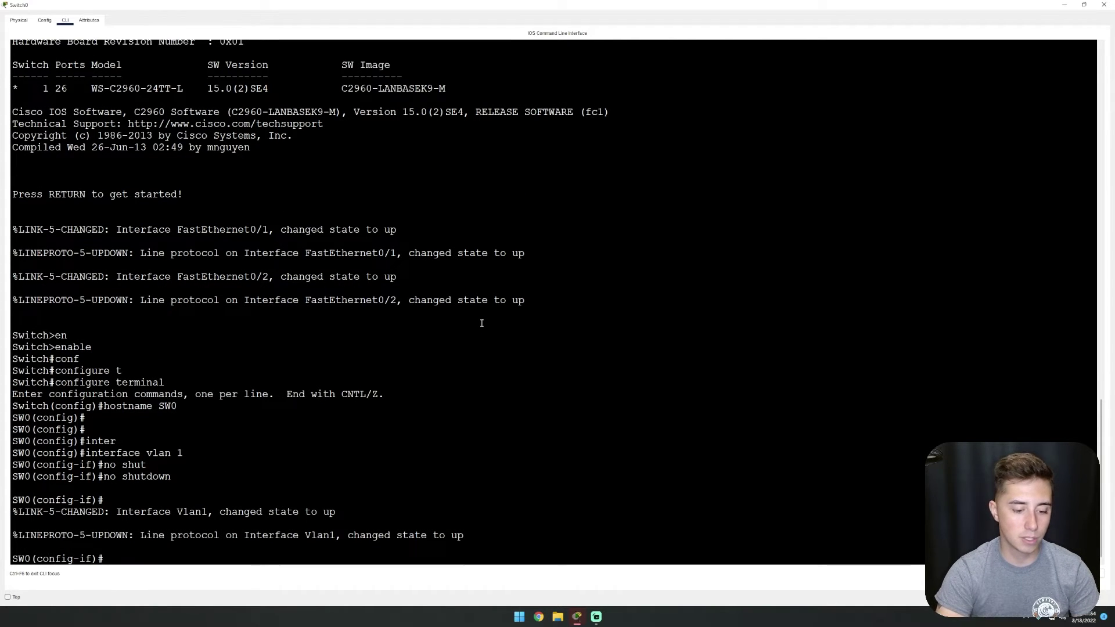
text(ip ad)
key(Tab)
text(19)
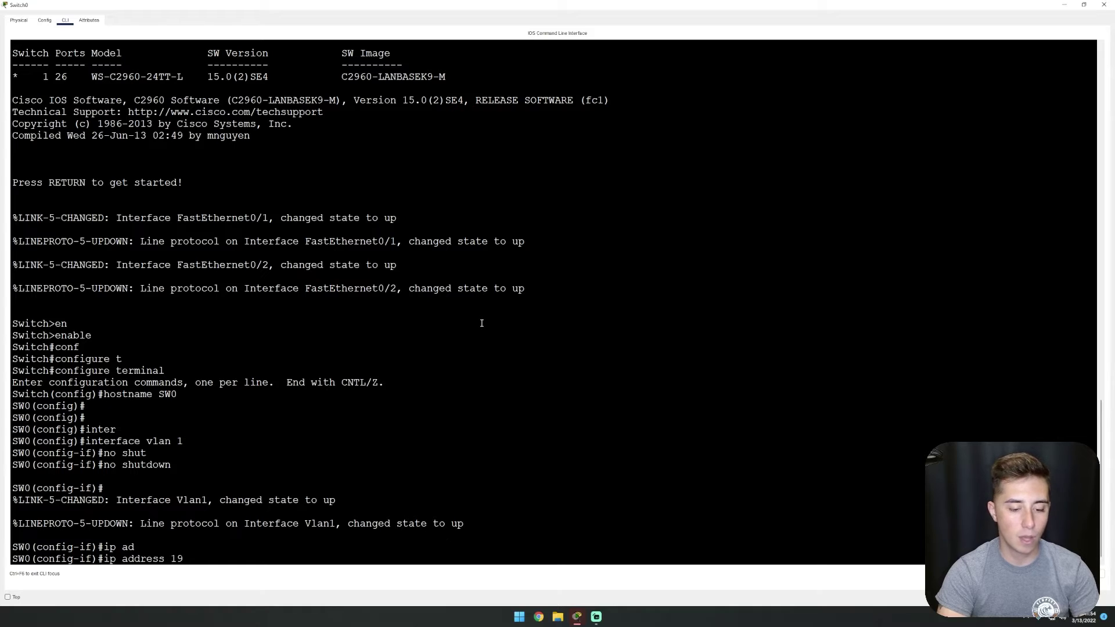
text(2.168.0.1)
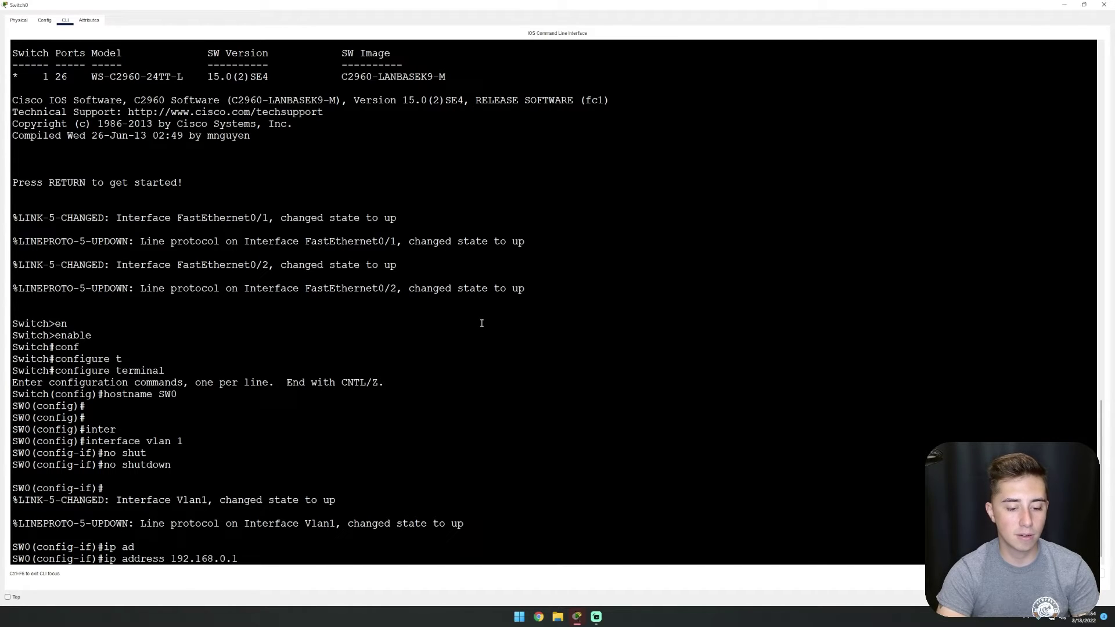
text( 255.255.255.)
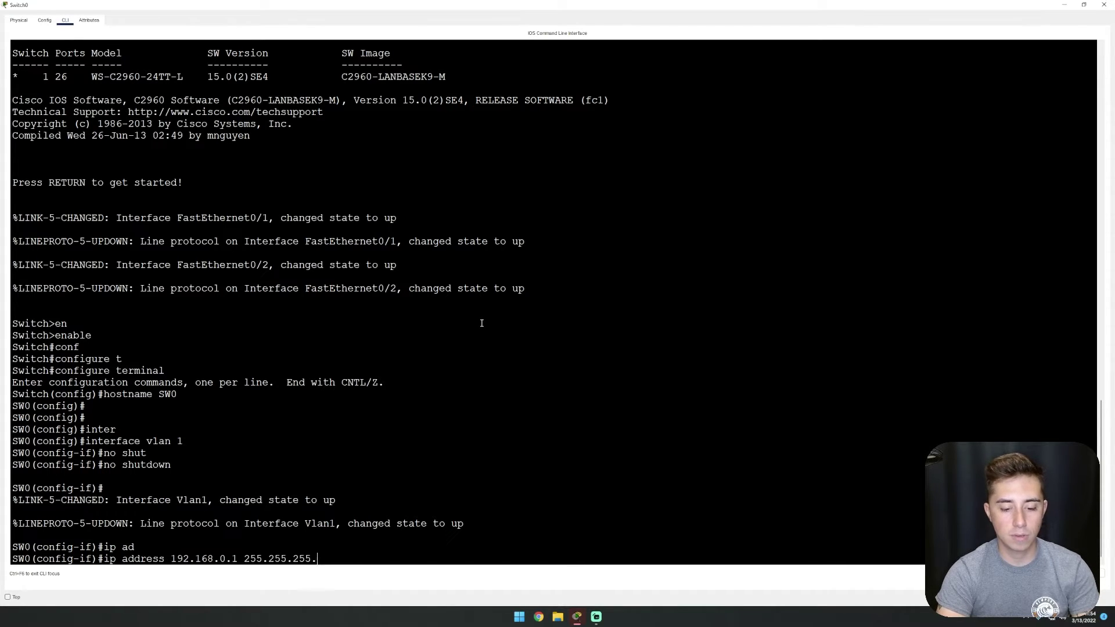
text(0)
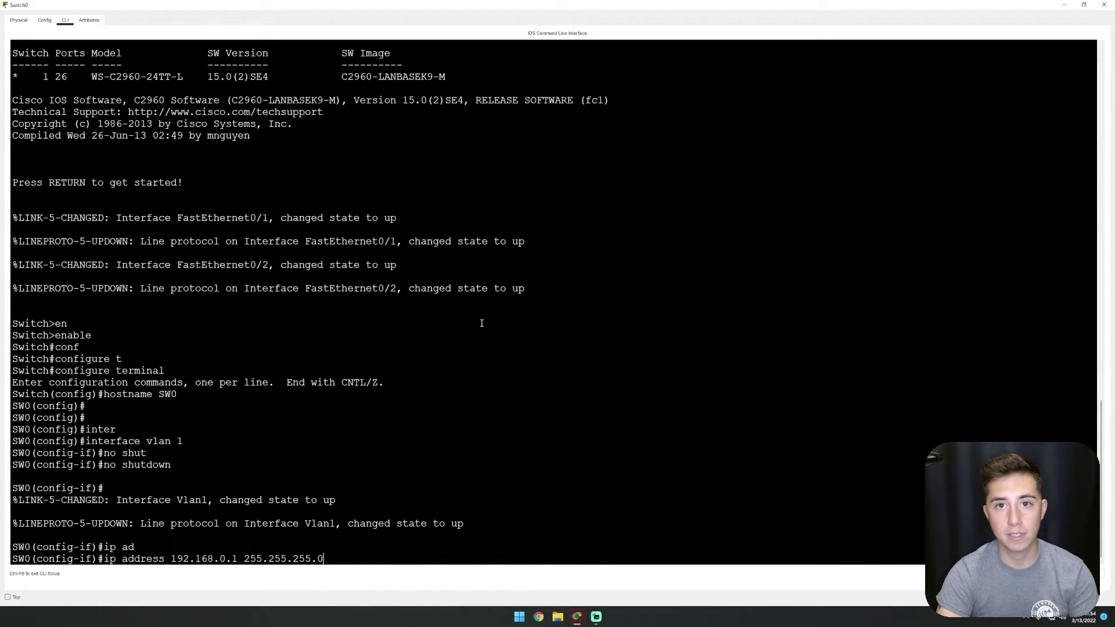
key(Return)
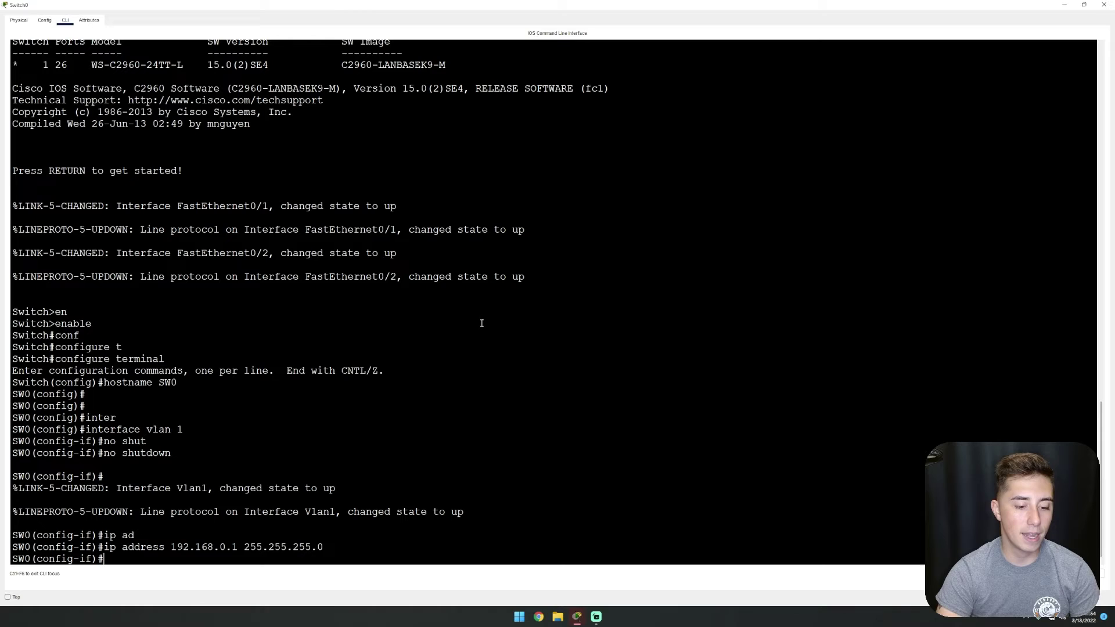
- Exit interface mode and create the DHCP pool named defaultvlan
text(exit)
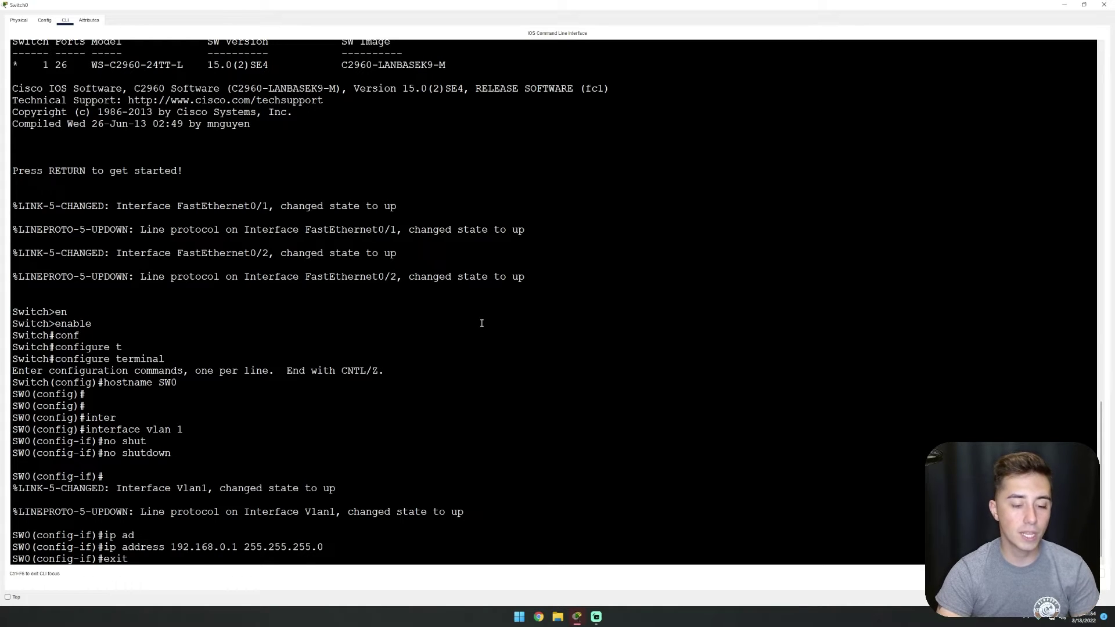
key(Return)
key(Return)
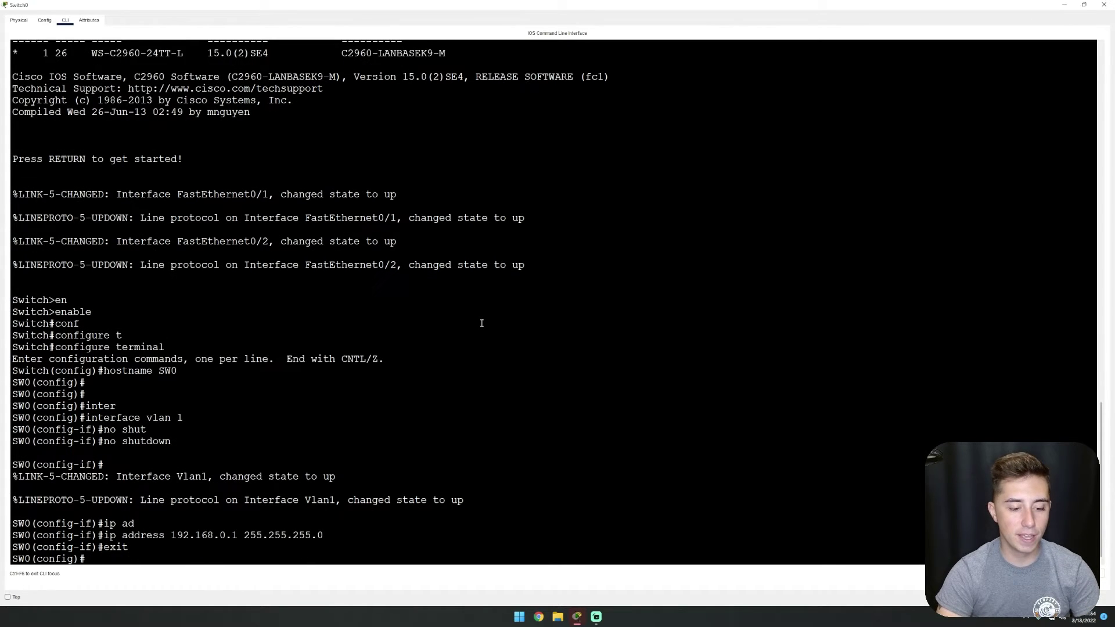
text(ip)
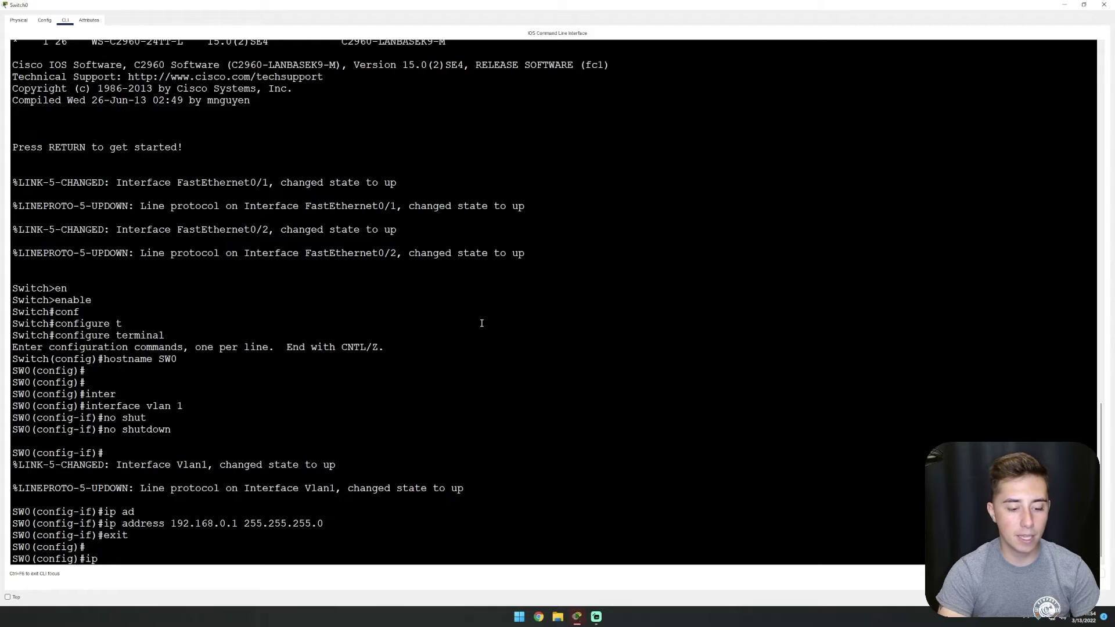
text( dhcp pool ?)
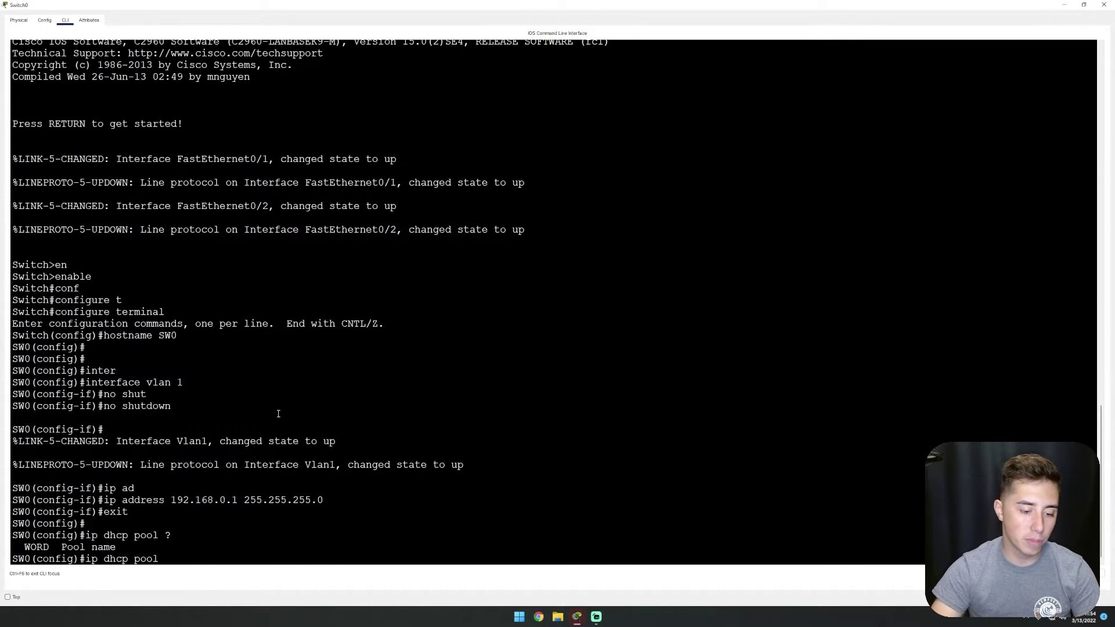
drag(19, 547, 117, 548)
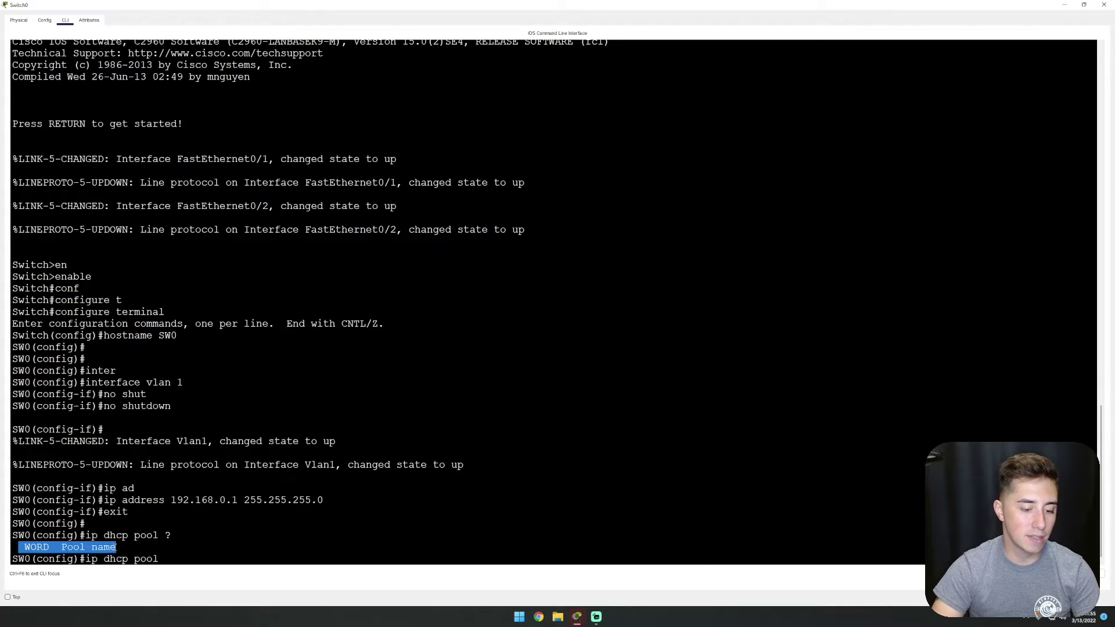
click(217, 562)
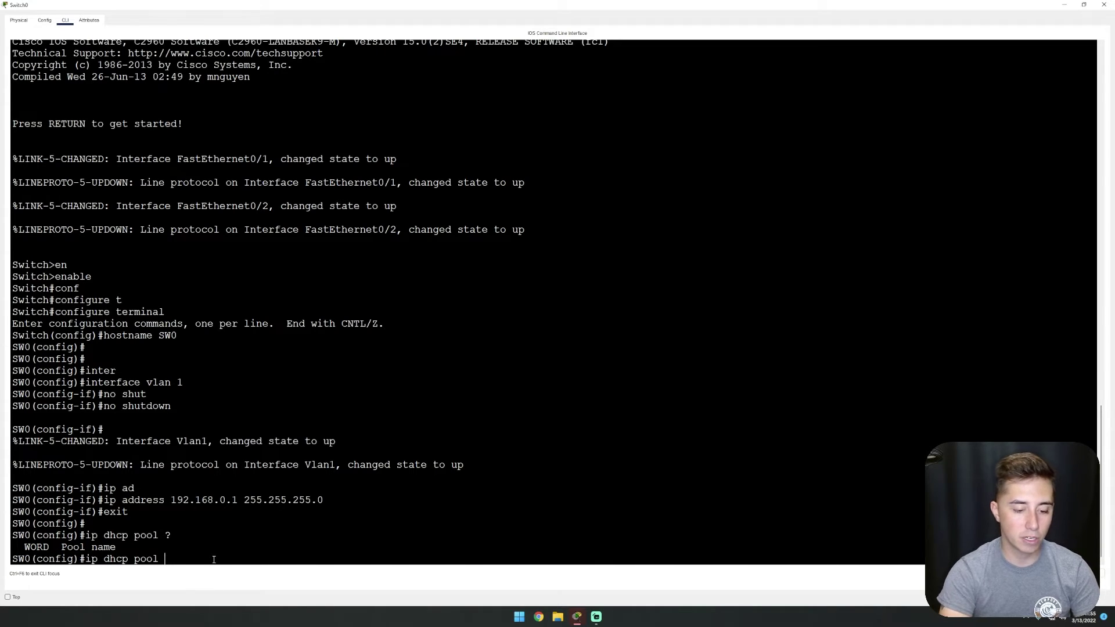
text(***defa)
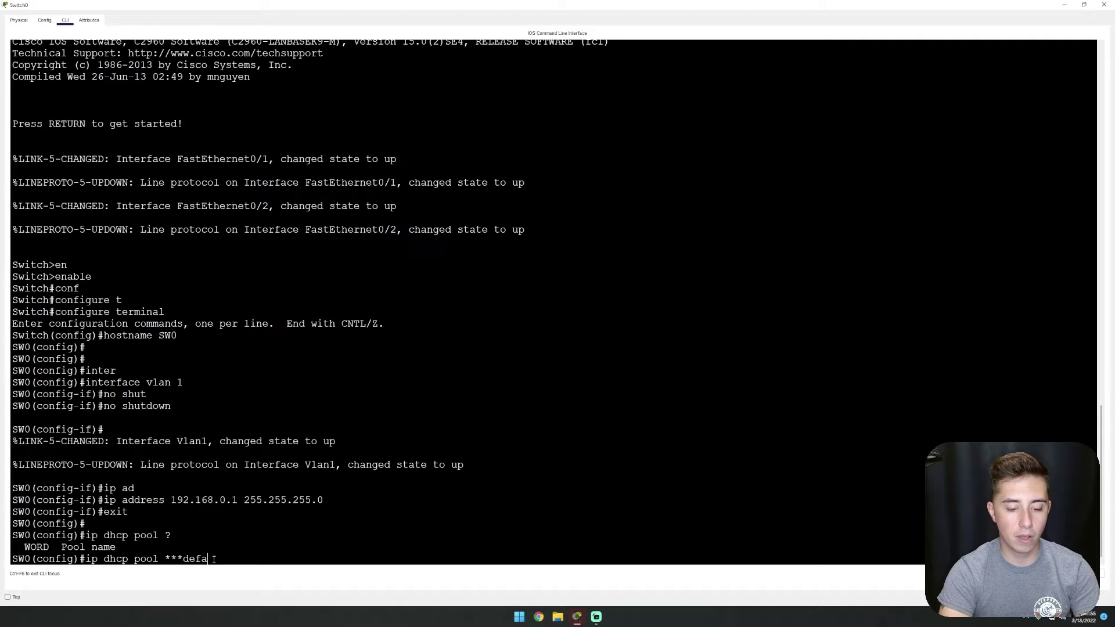
text(ultvlan***)
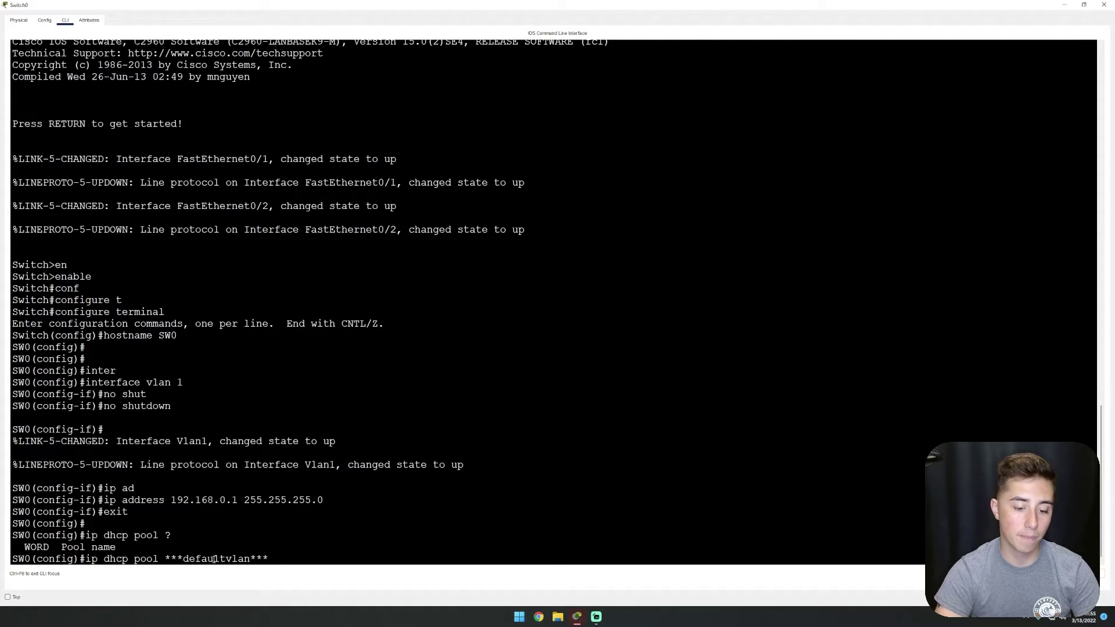
key(Return)
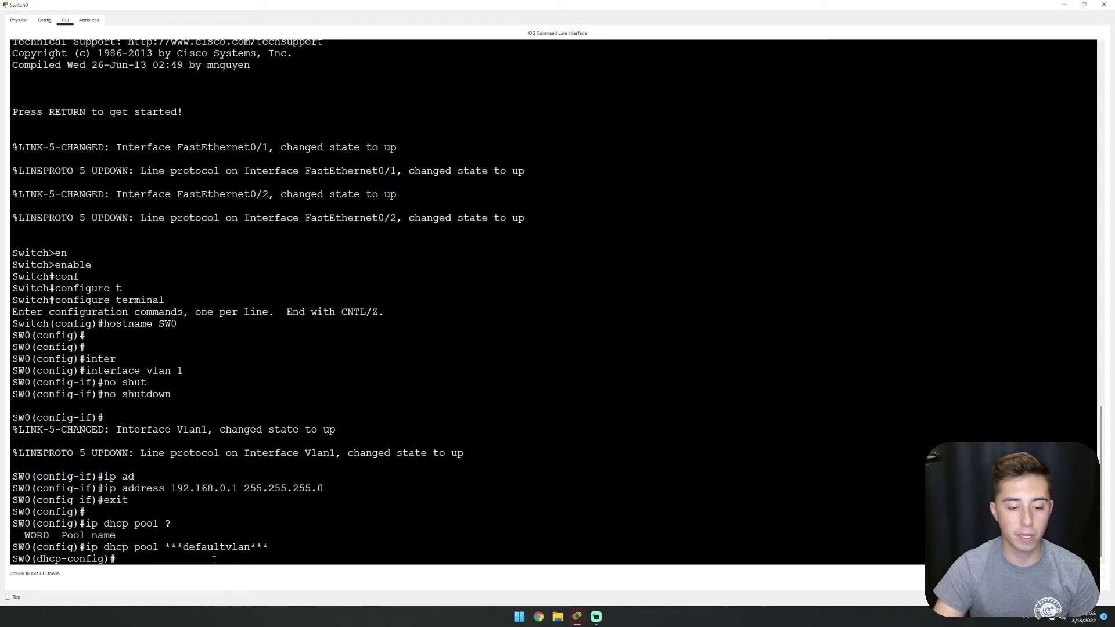
drag(164, 547, 270, 547)
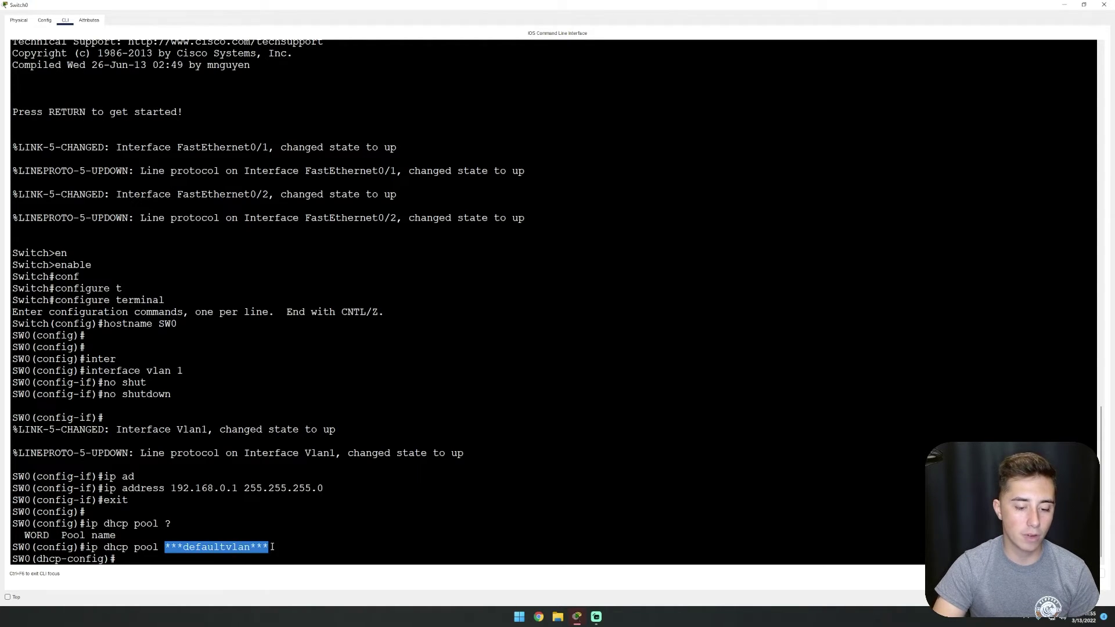
click(226, 561)
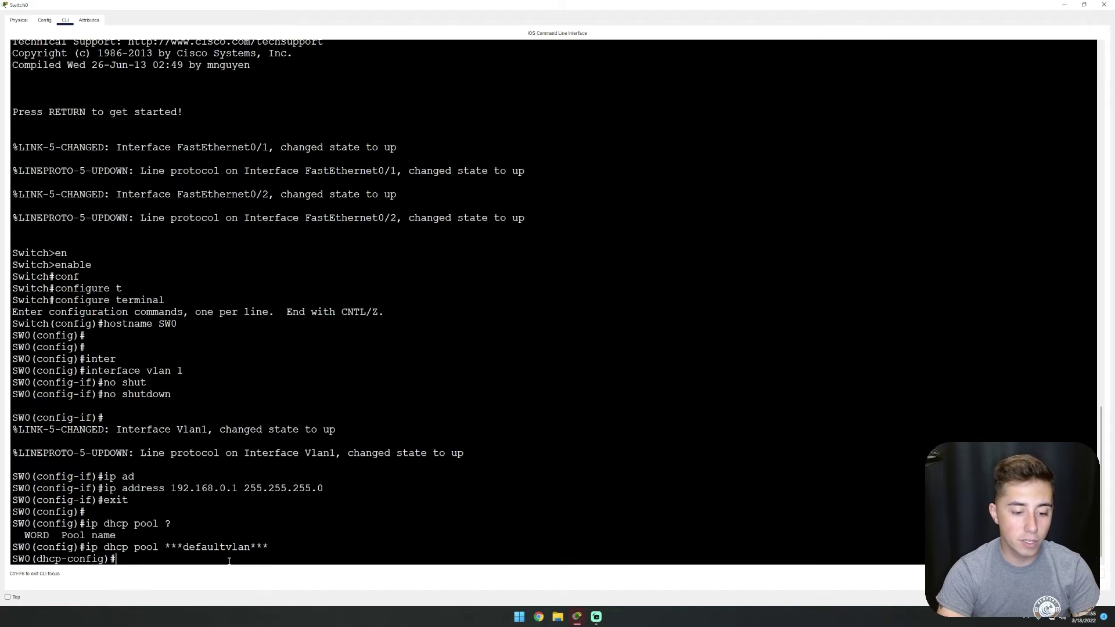
- Set the pool's network to 192.168.0.0 with mask 255.255.255.0
text(network ?)
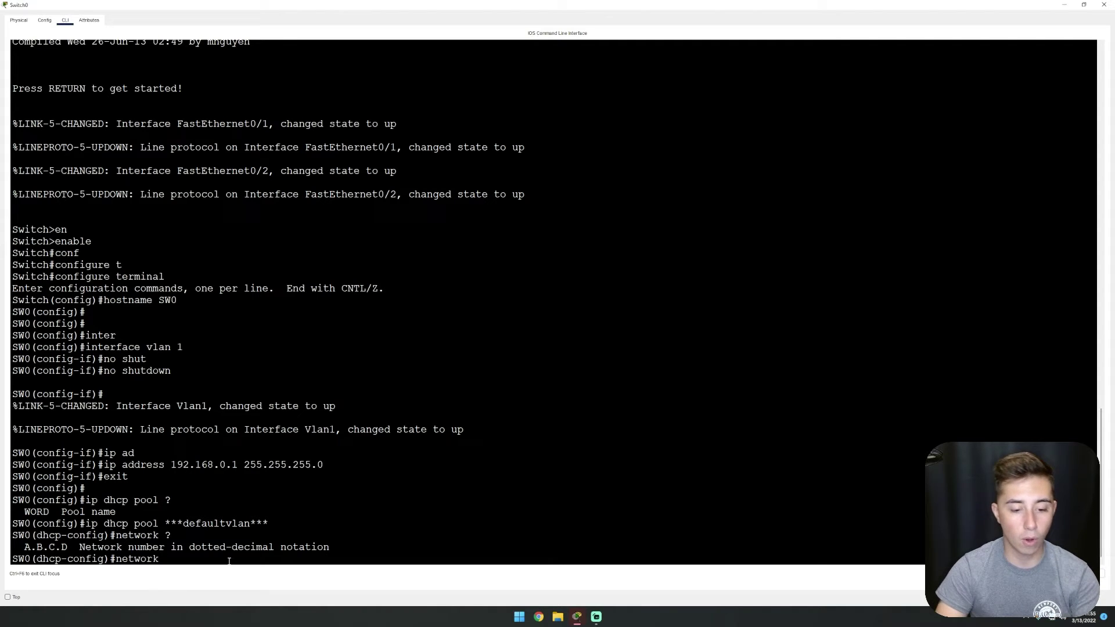
drag(171, 465, 238, 464)
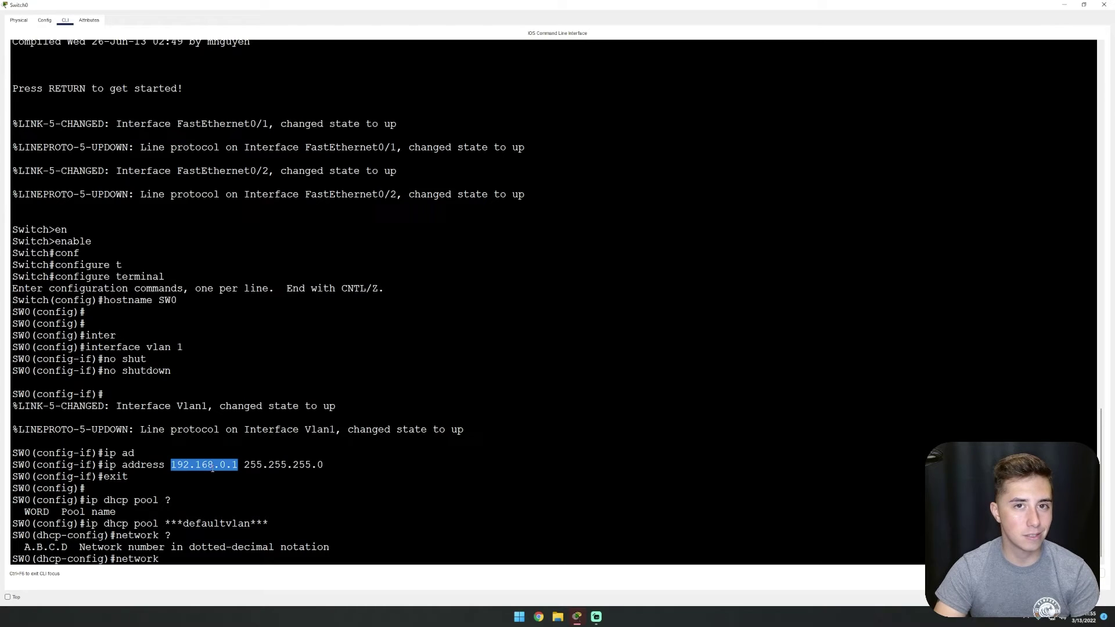
click(238, 465)
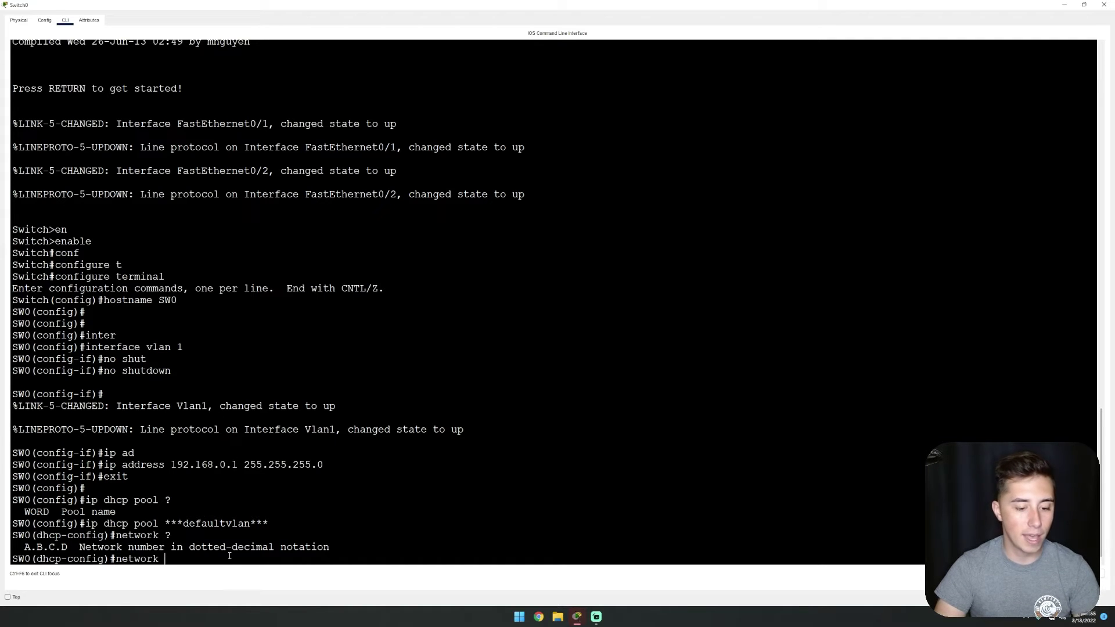
text(192.168)
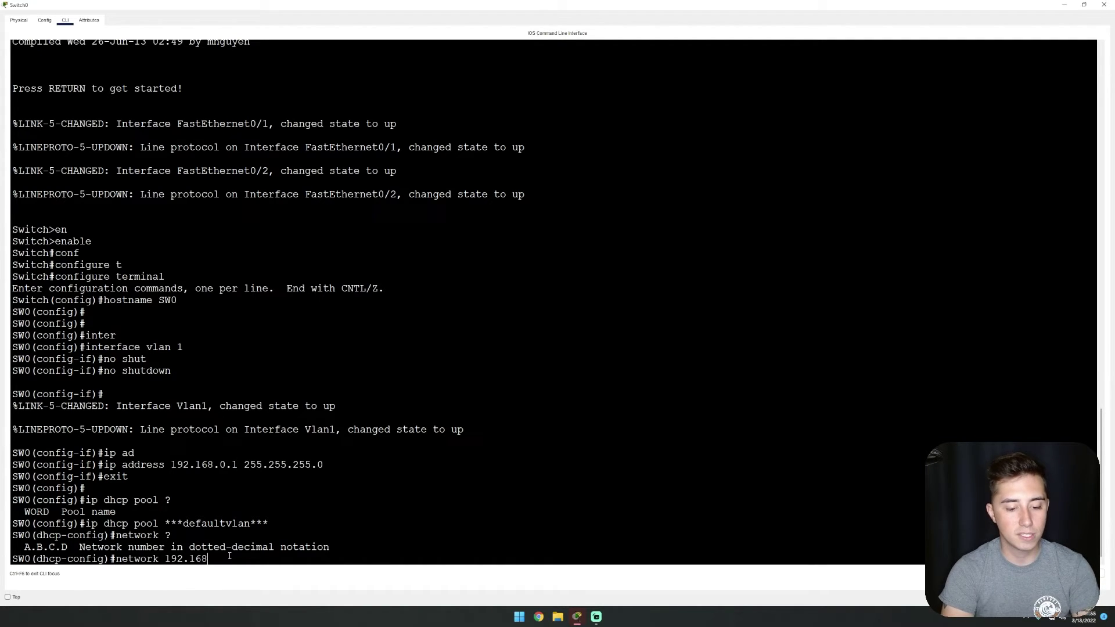
text(.0.0)
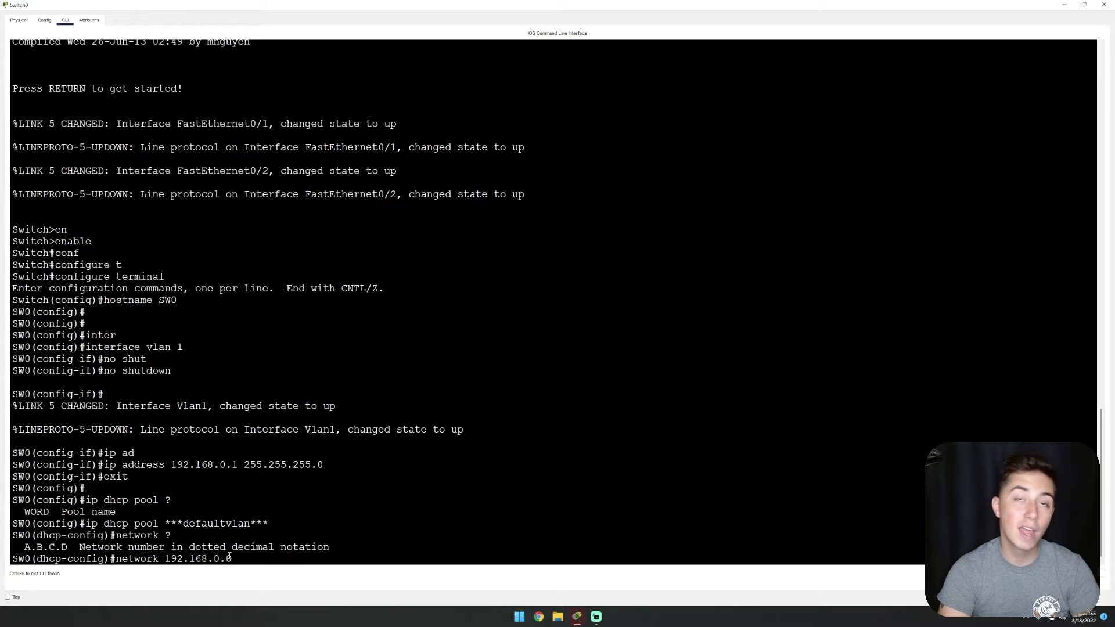
text( 25)
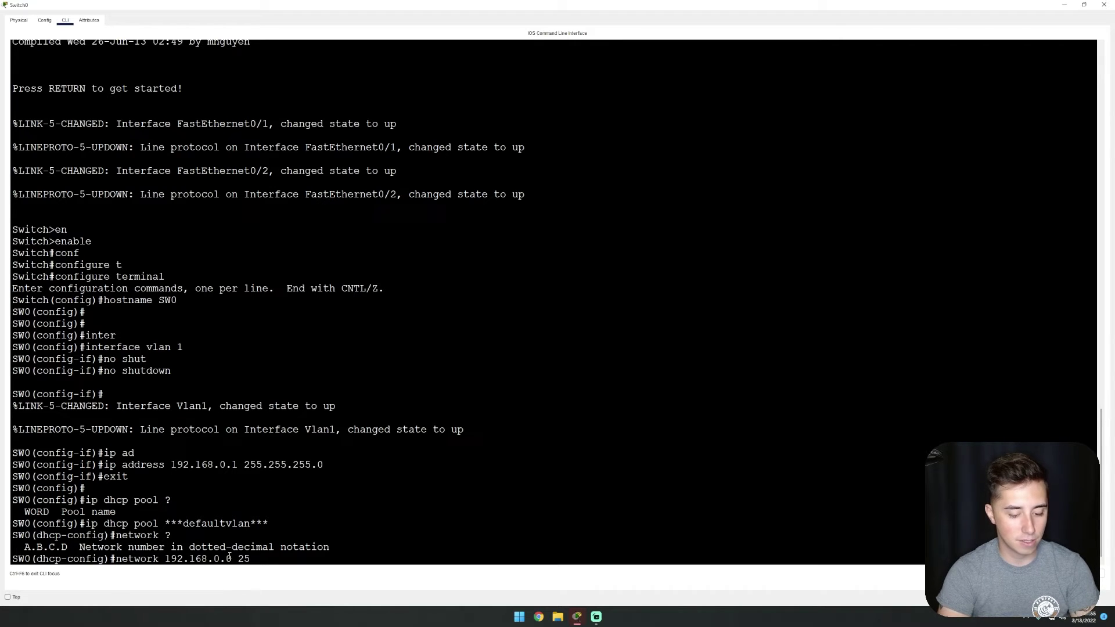
text(5.255.255.0)
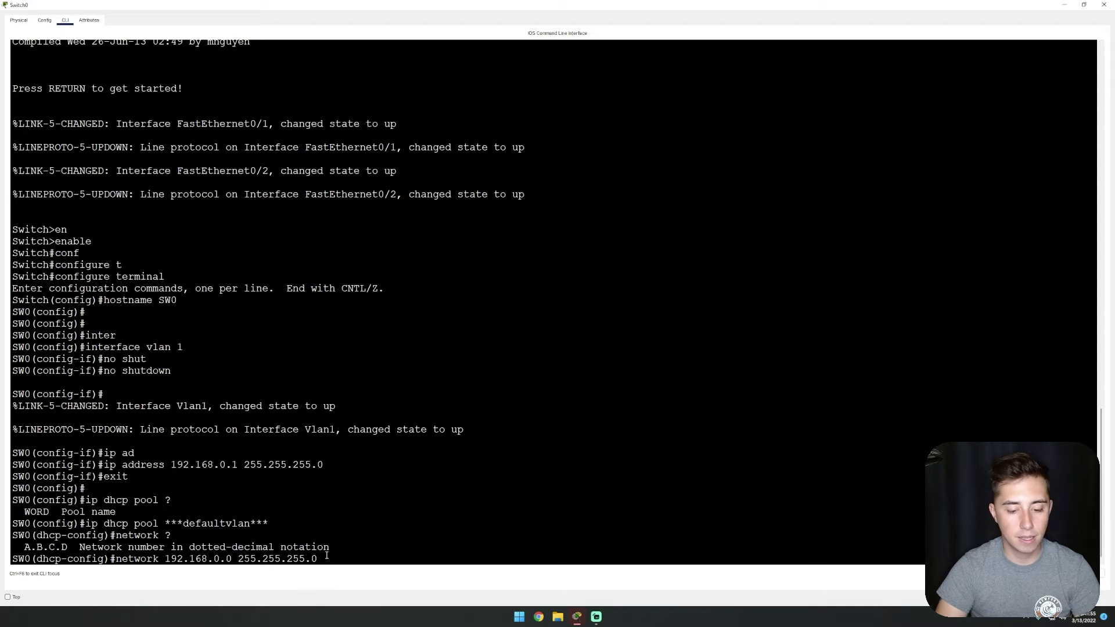
drag(318, 559, 256, 558)
click(319, 524)
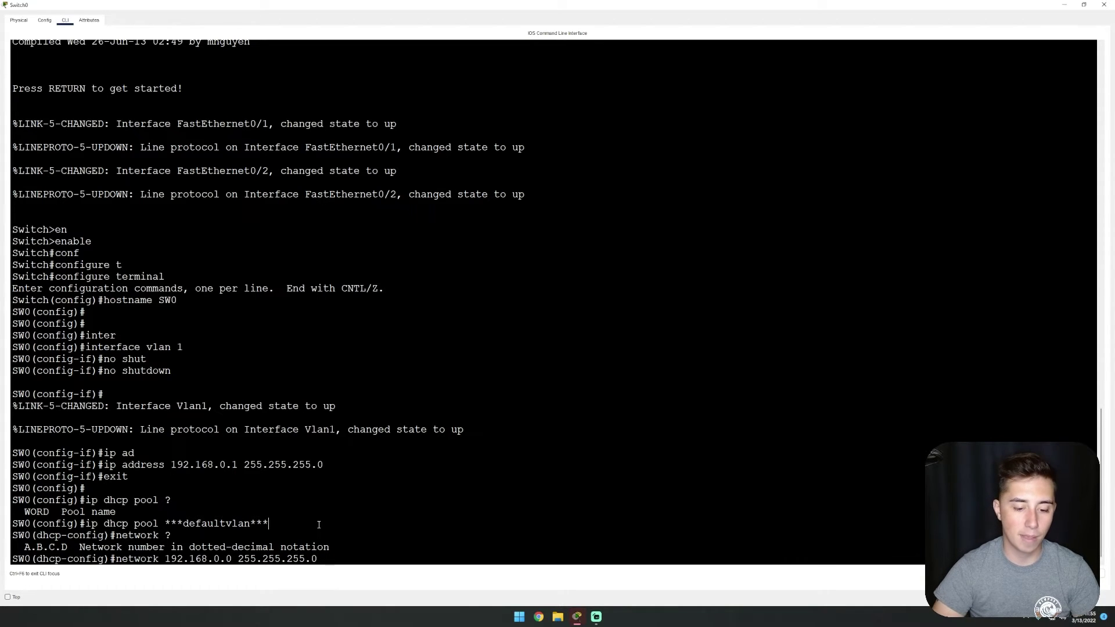
key(Return)
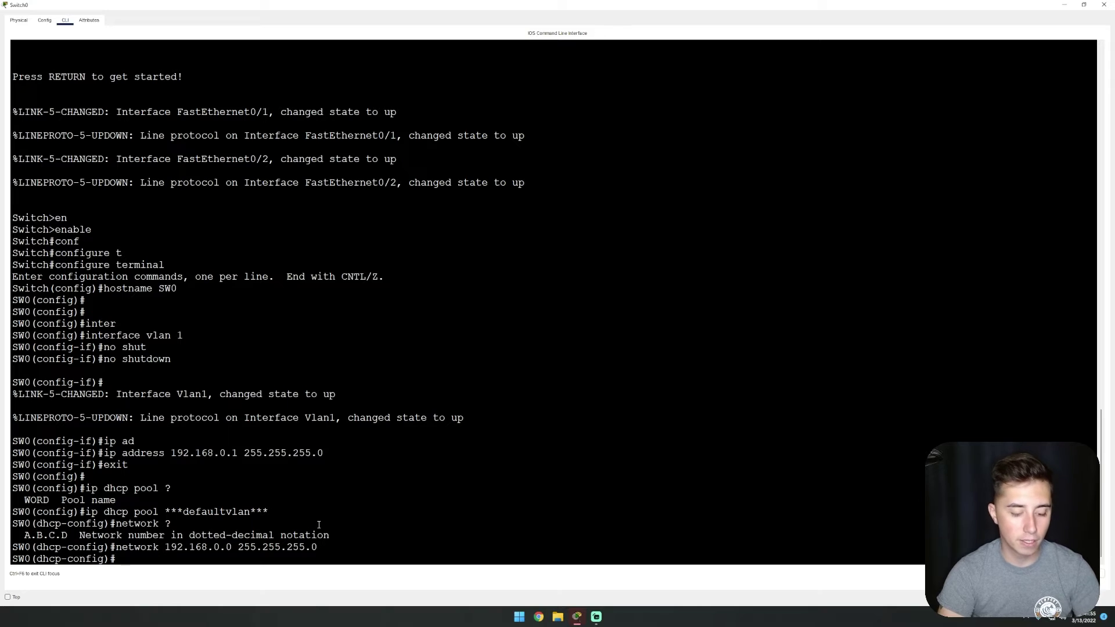
- Set the pool's default router to 192.168.0.1
text(def)
key(Tab)
text(1)
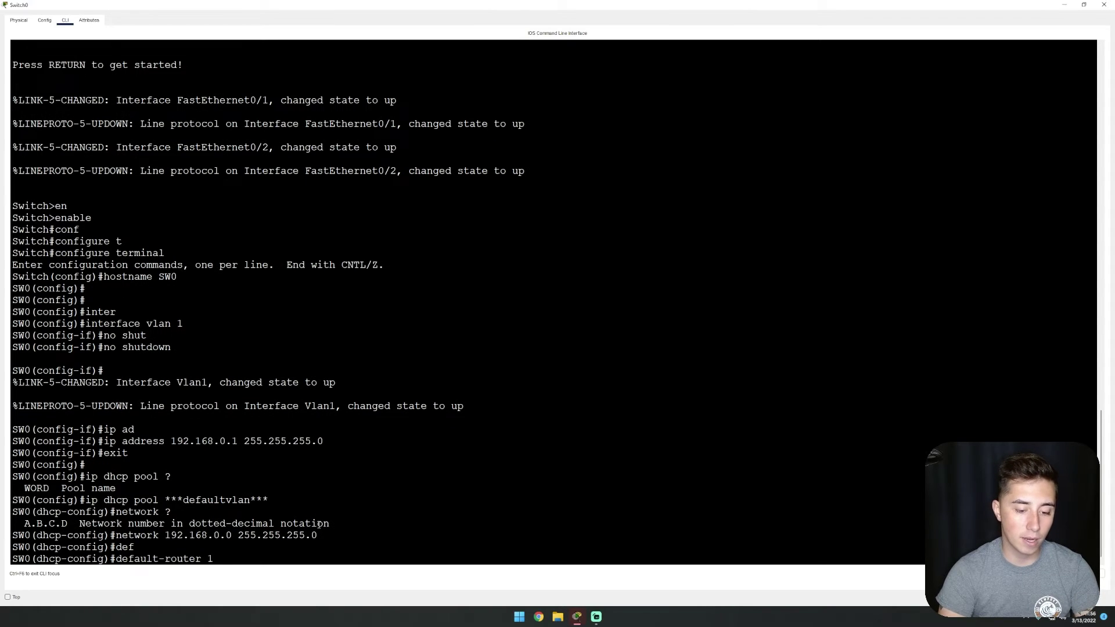
text(92.168.0.1)
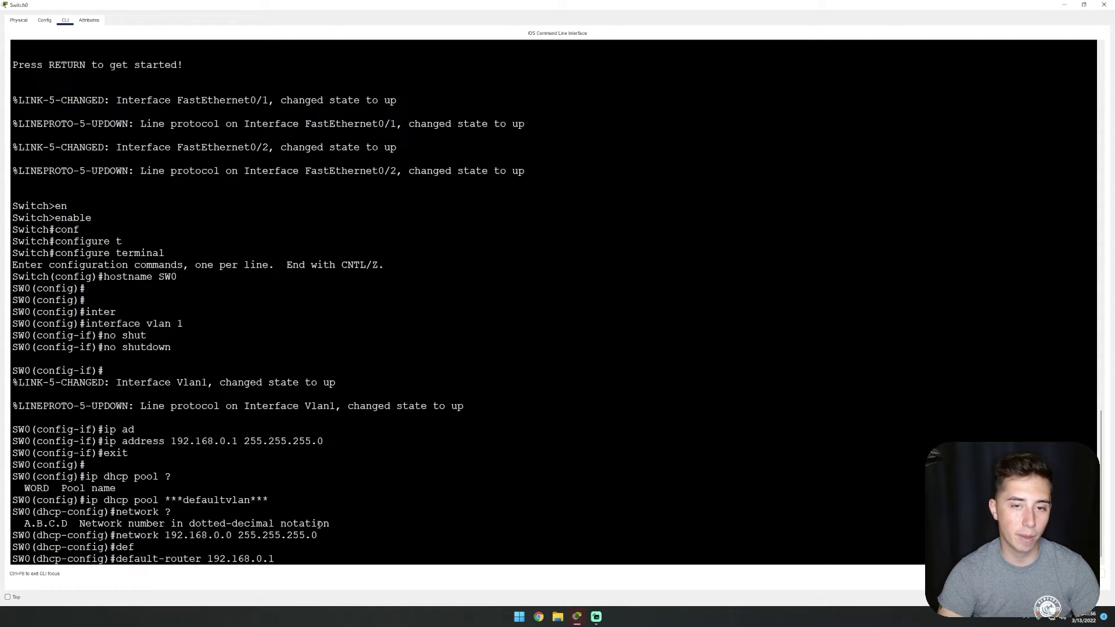
key(Return)
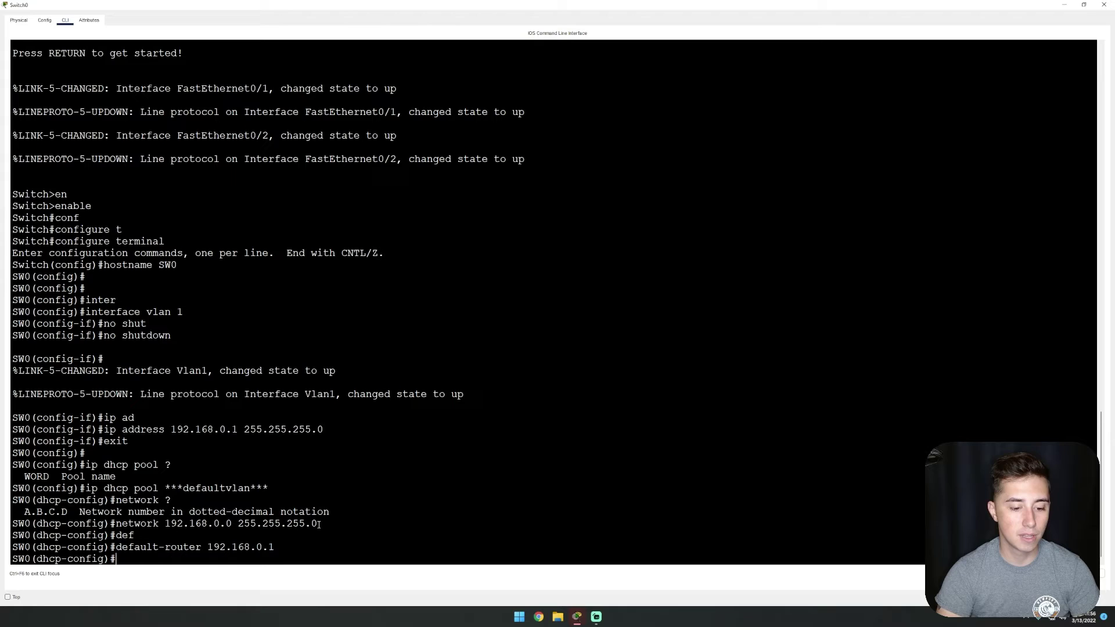
- List the remaining DHCP pool options with '?', reviewing the name server and raw option entries
text(?)
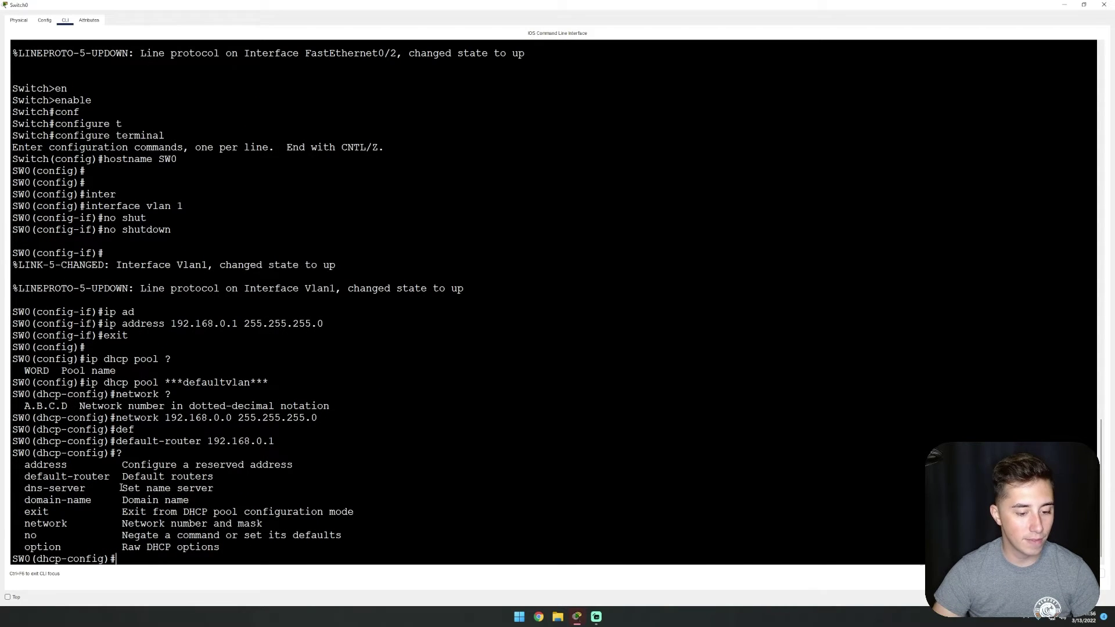
mouse_move(120, 488)
mouse_down()
mouse_move(197, 500)
mouse_move(220, 488)
mouse_move(136, 512)
mouse_move(126, 503)
mouse_up()
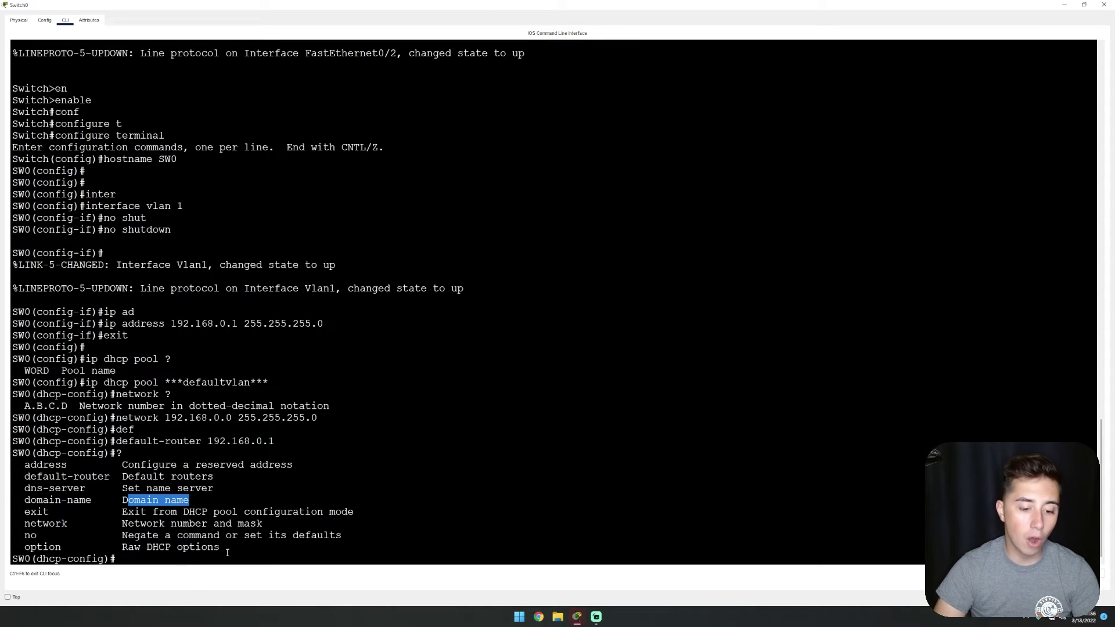
drag(225, 550, 116, 549)
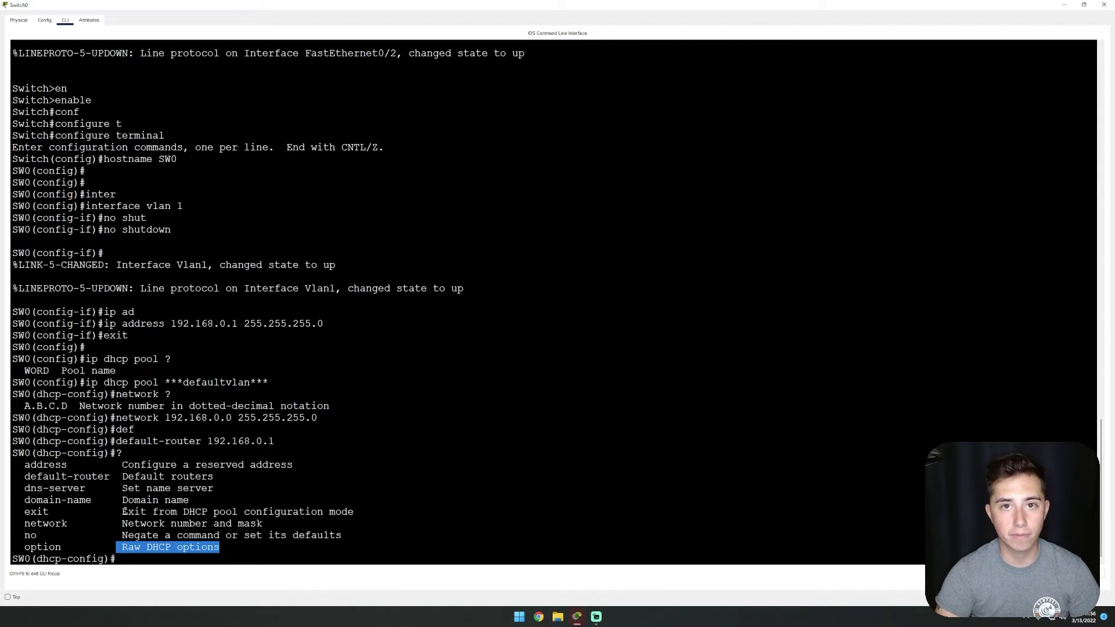
click(173, 558)
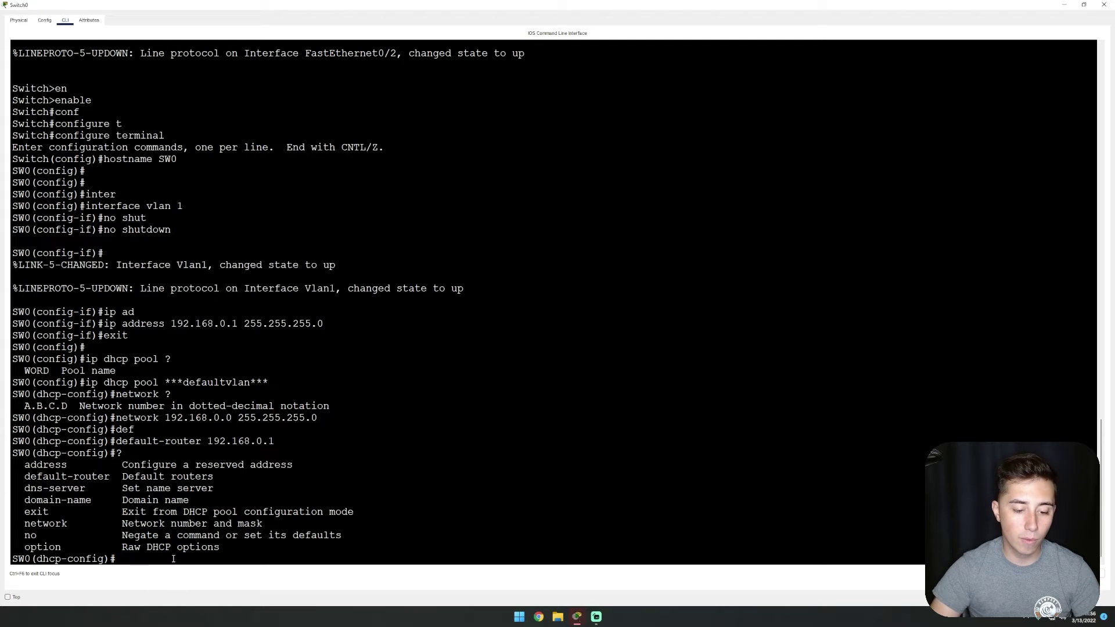
- Type exit to leave dhcp-config mode for the global configuration prompt
text(exit)
key(Return)
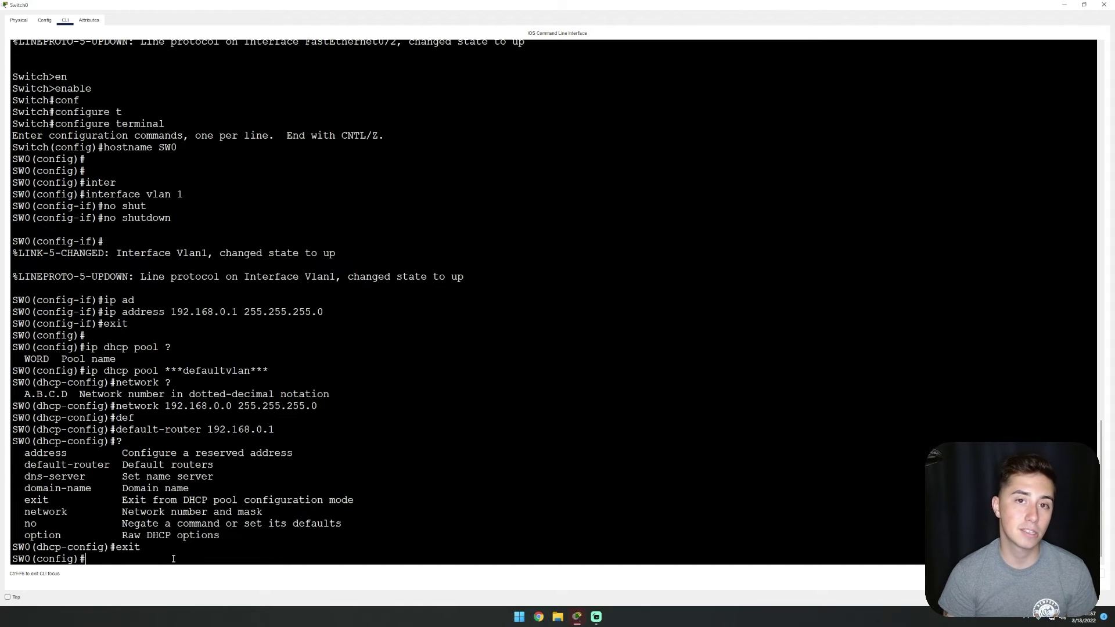
- Run ip dhcp excluded-address 192.168.0.0 192.168.0.25 to reserve those addresses from leasing
text(ip)
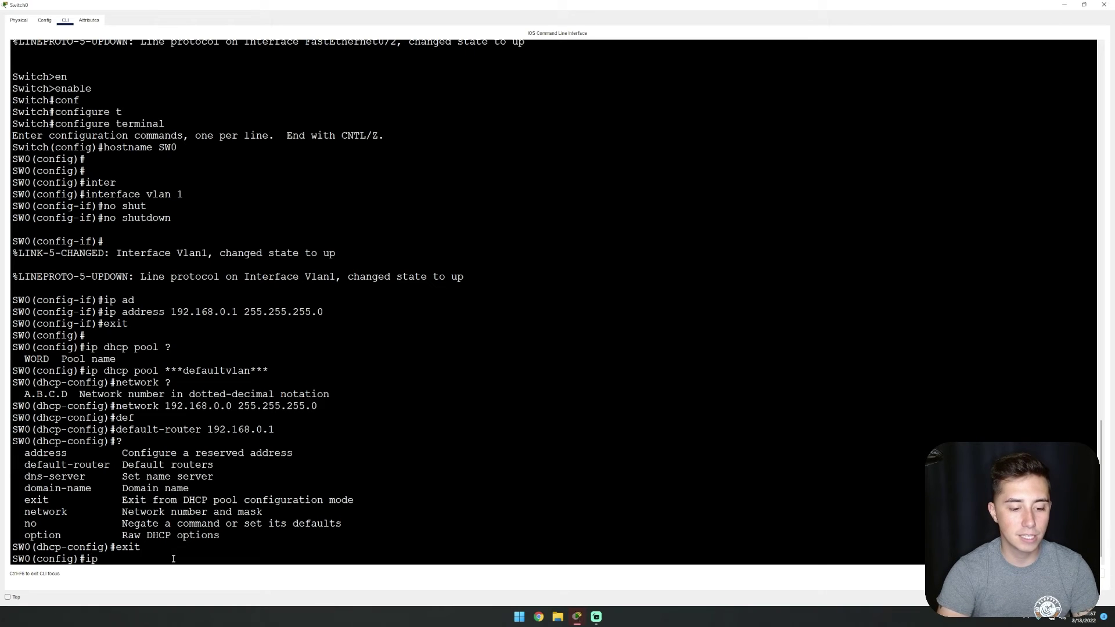
text(?dh)
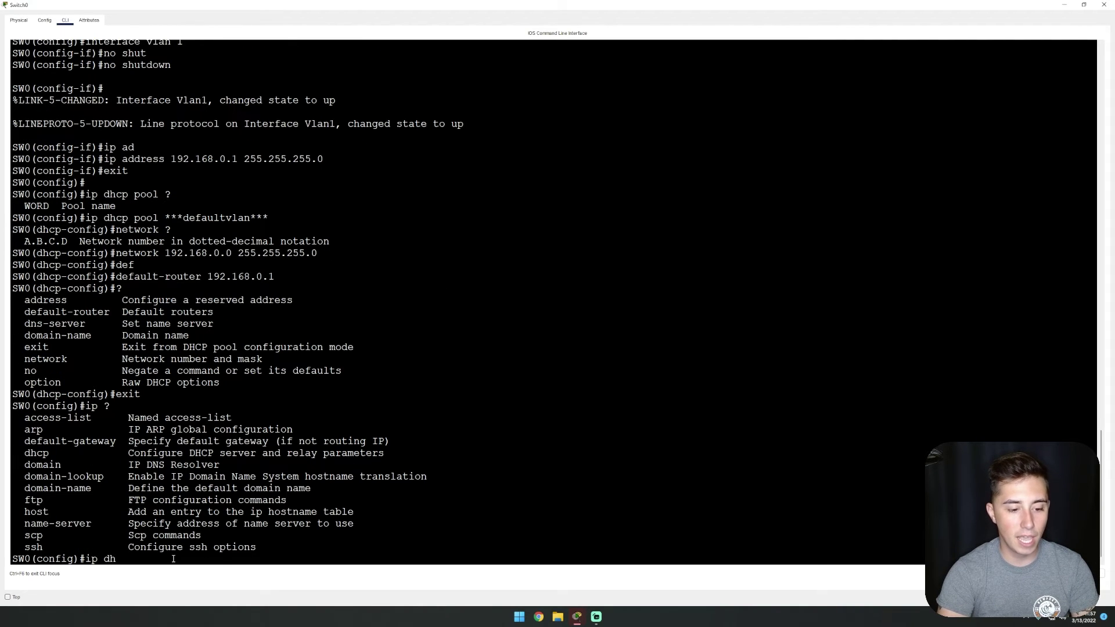
key(Tab)
text(?)
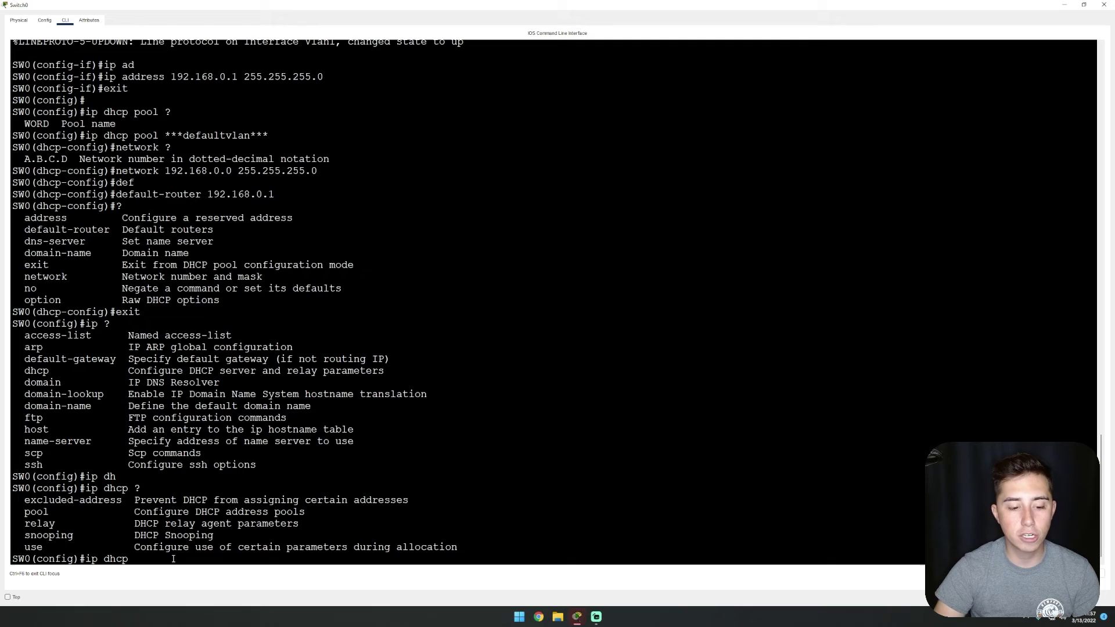
triple_click(107, 500)
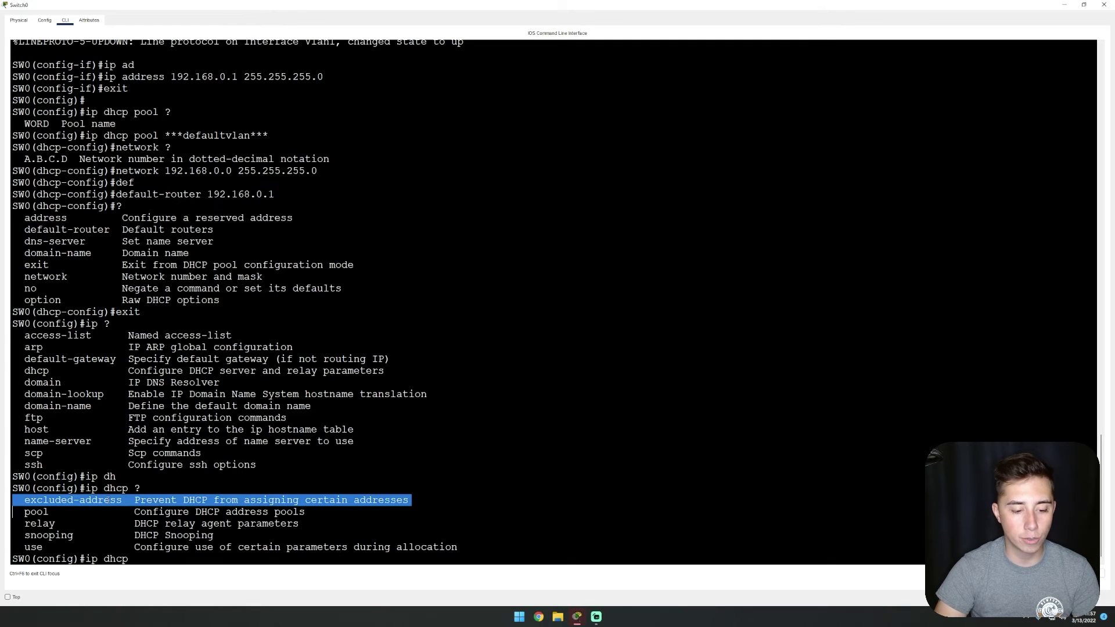
click(143, 561)
text(ex)
key(Tab)
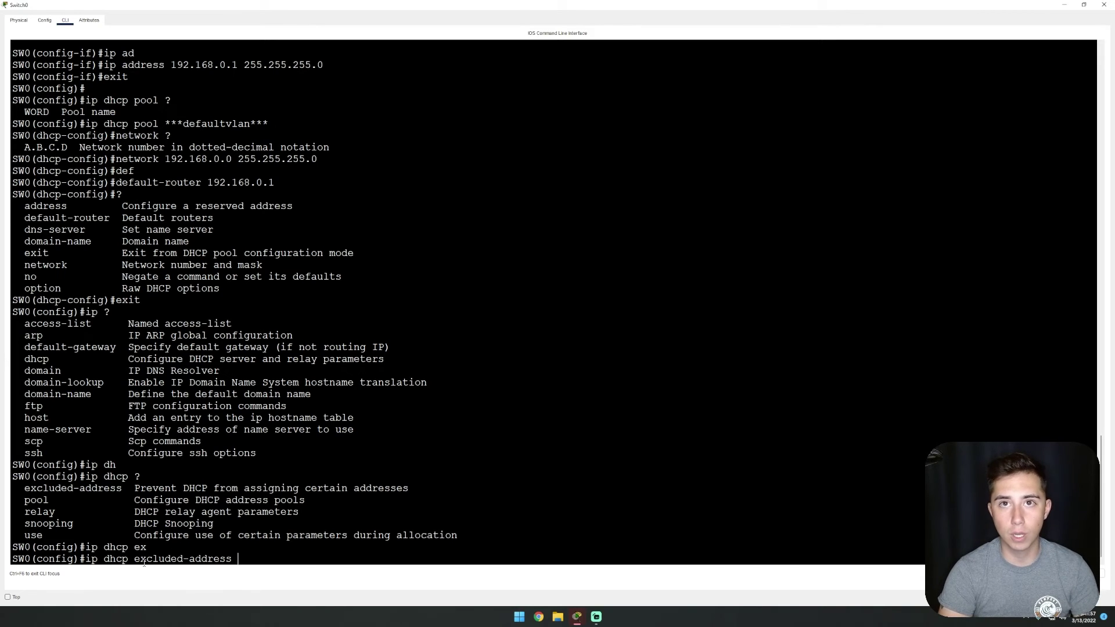
text(192.16)
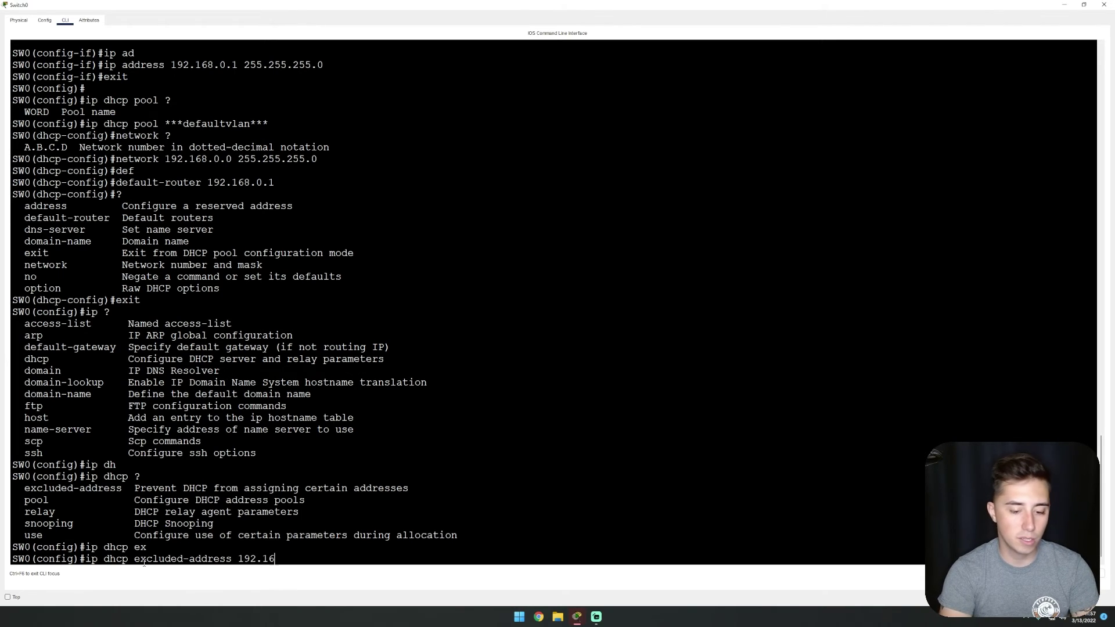
text(8.0.0)
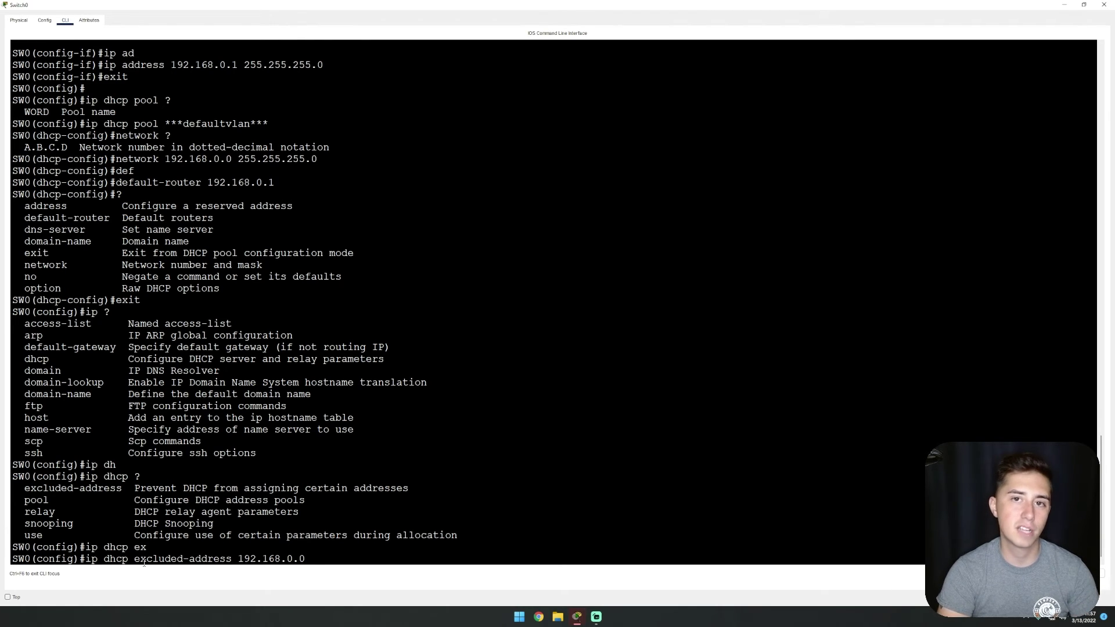
text( ?)
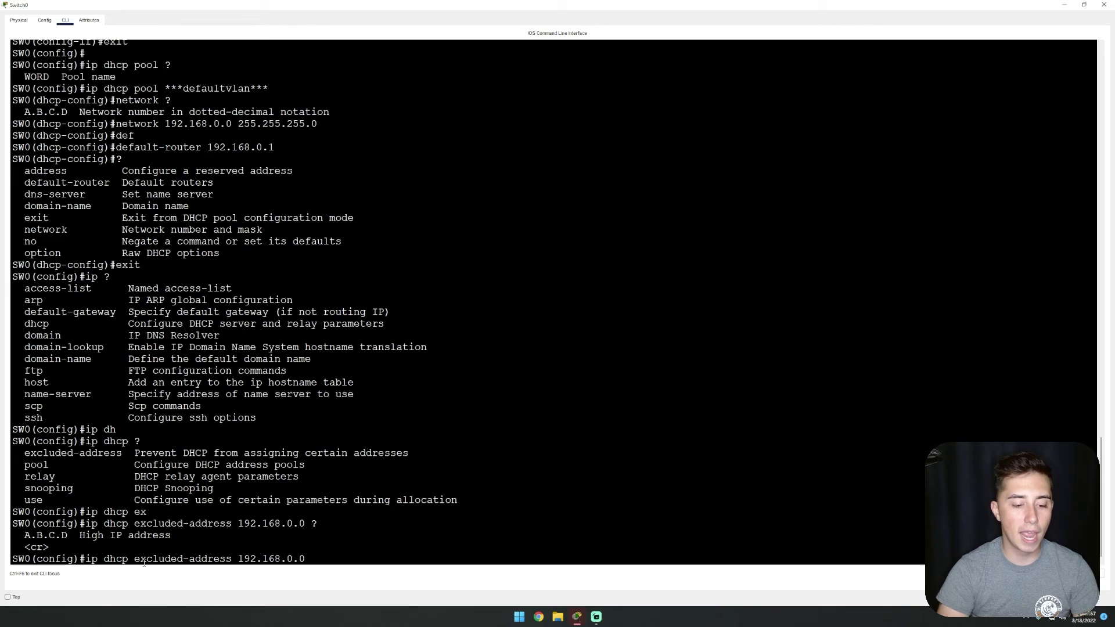
drag(20, 535, 176, 540)
click(341, 560)
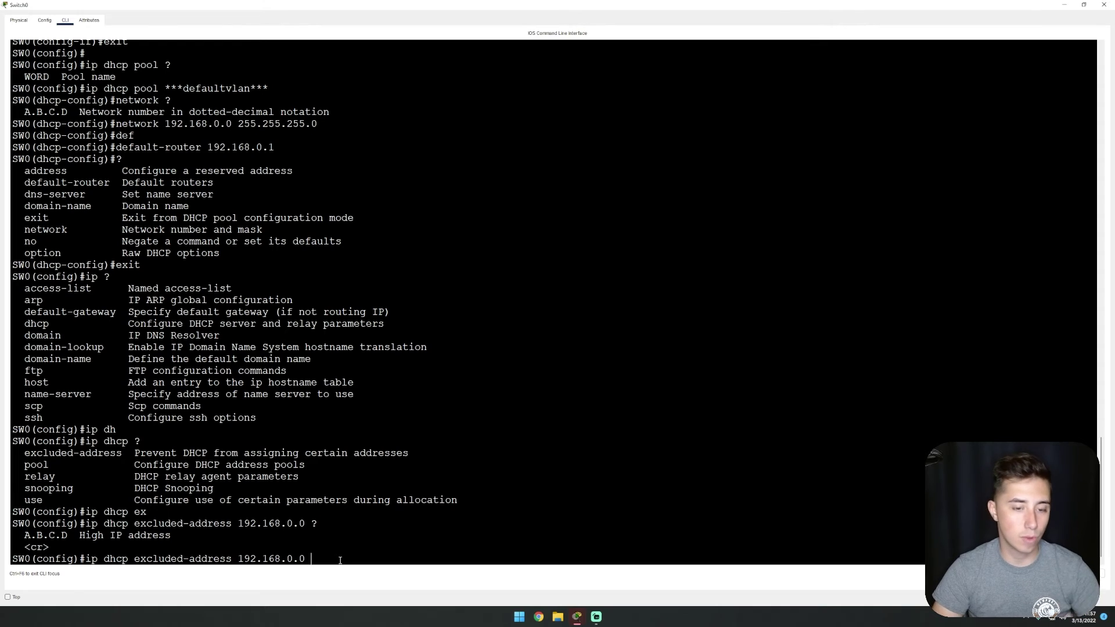
text(192.168)
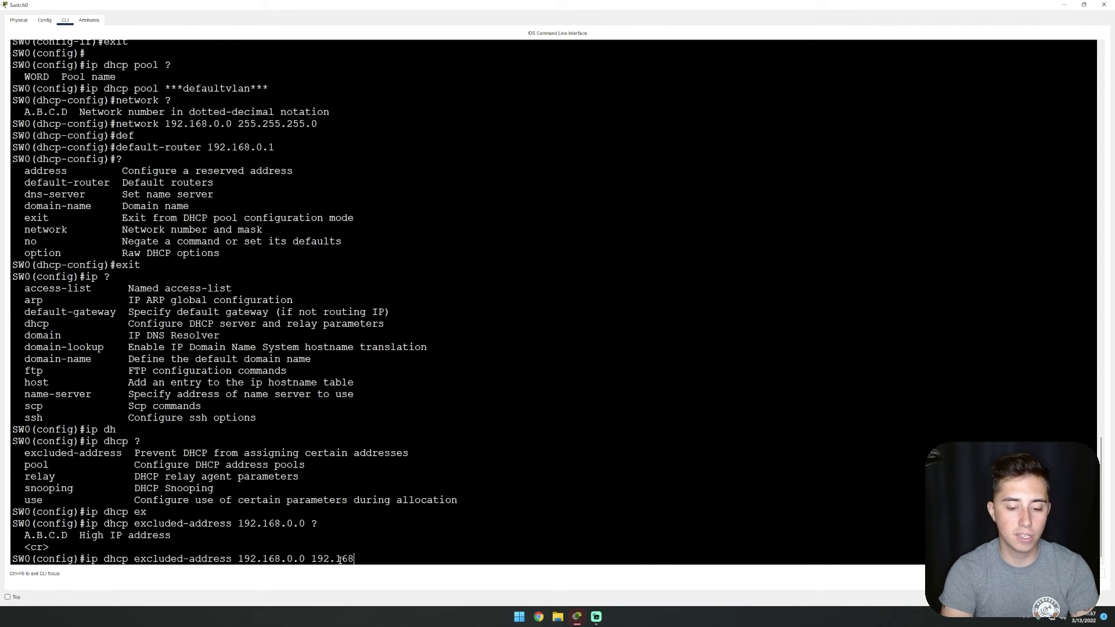
text(.0.25)
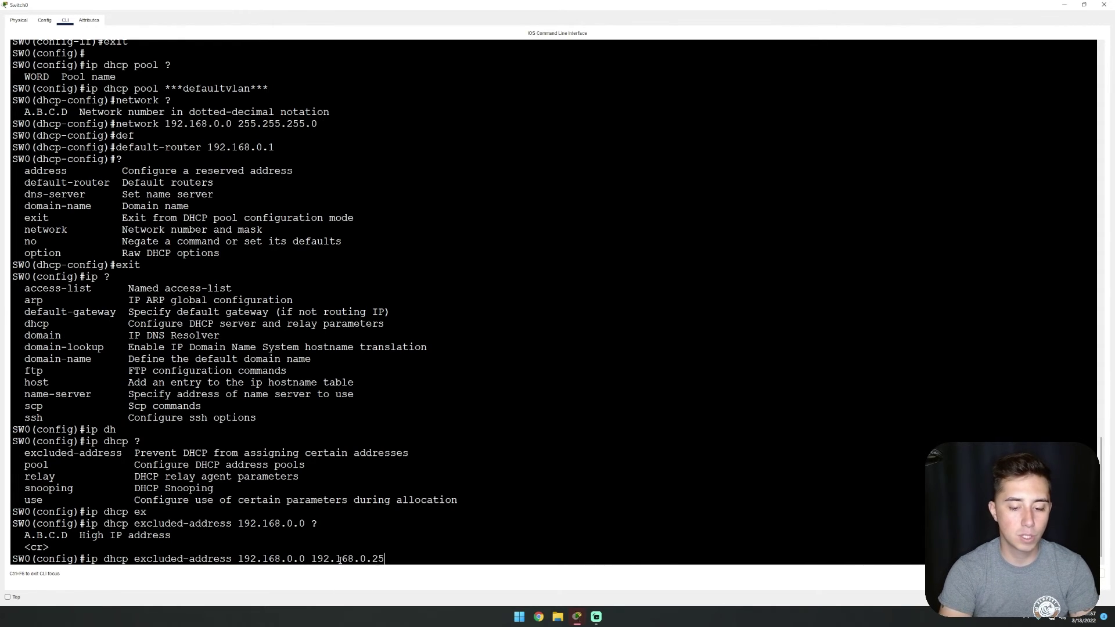
key(Return)
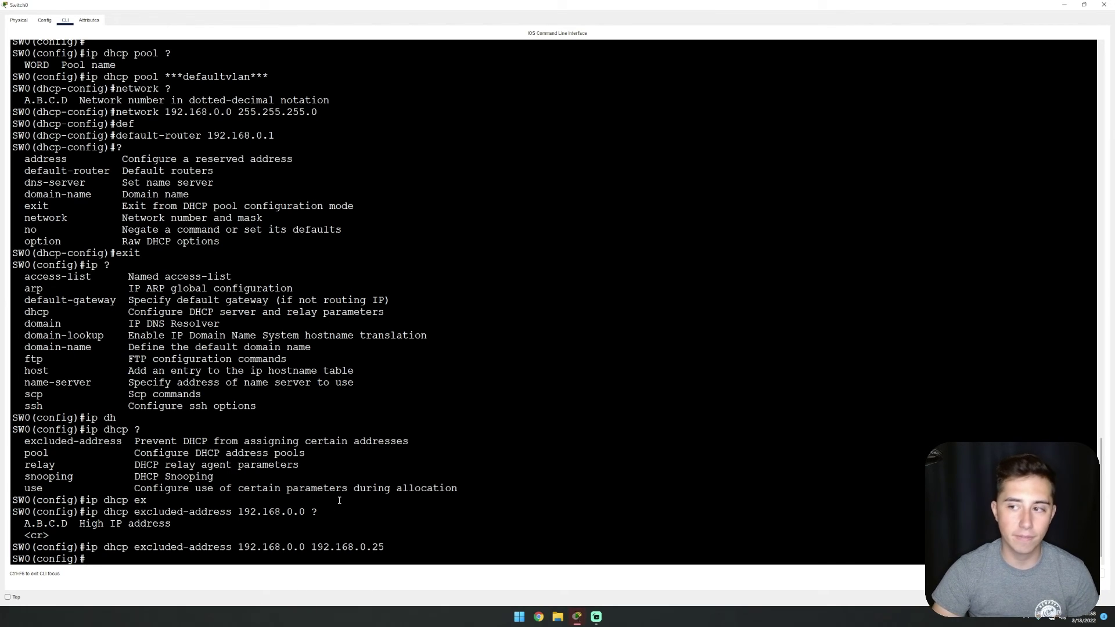
- Close the switch window and switch Laptop0's IP configuration to DHCP, obtaining 192.168.0.26
click(1103, 5)
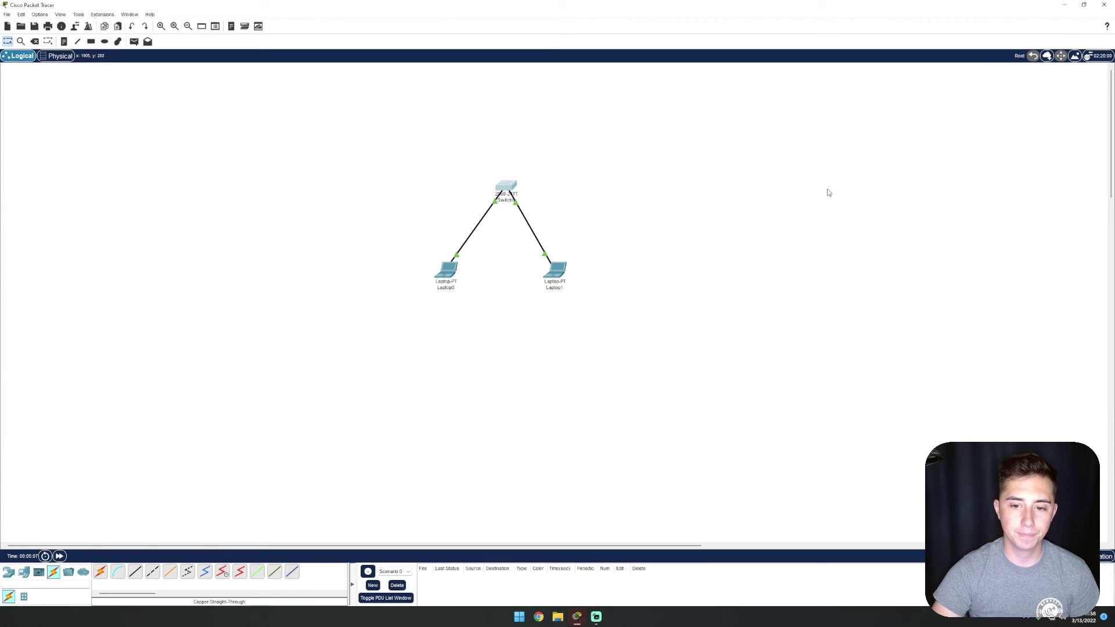
click(445, 271)
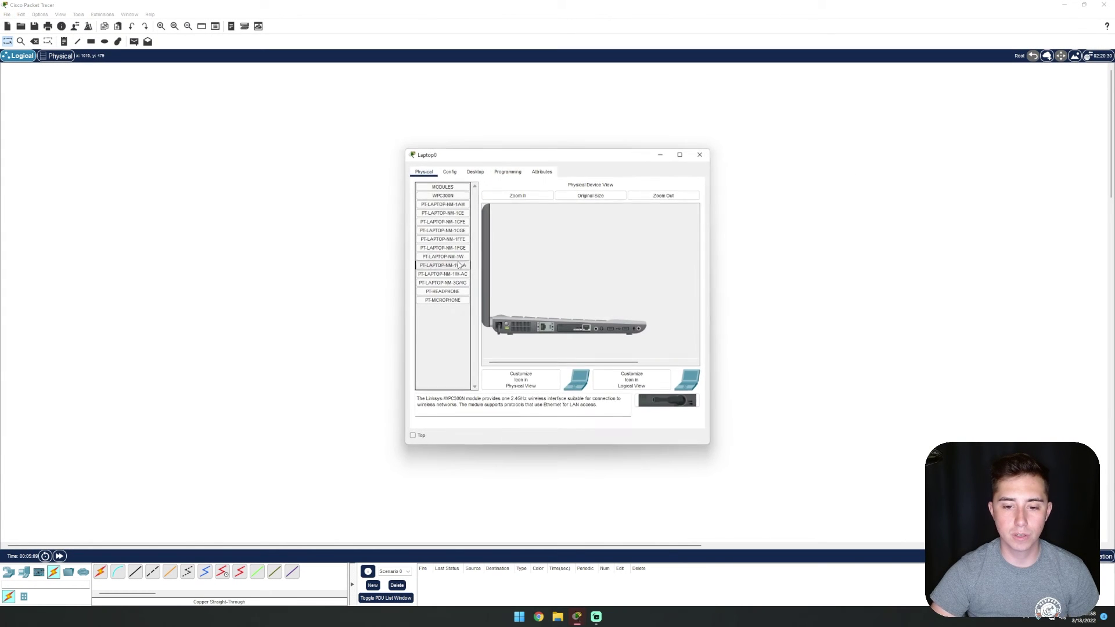
click(475, 172)
click(448, 200)
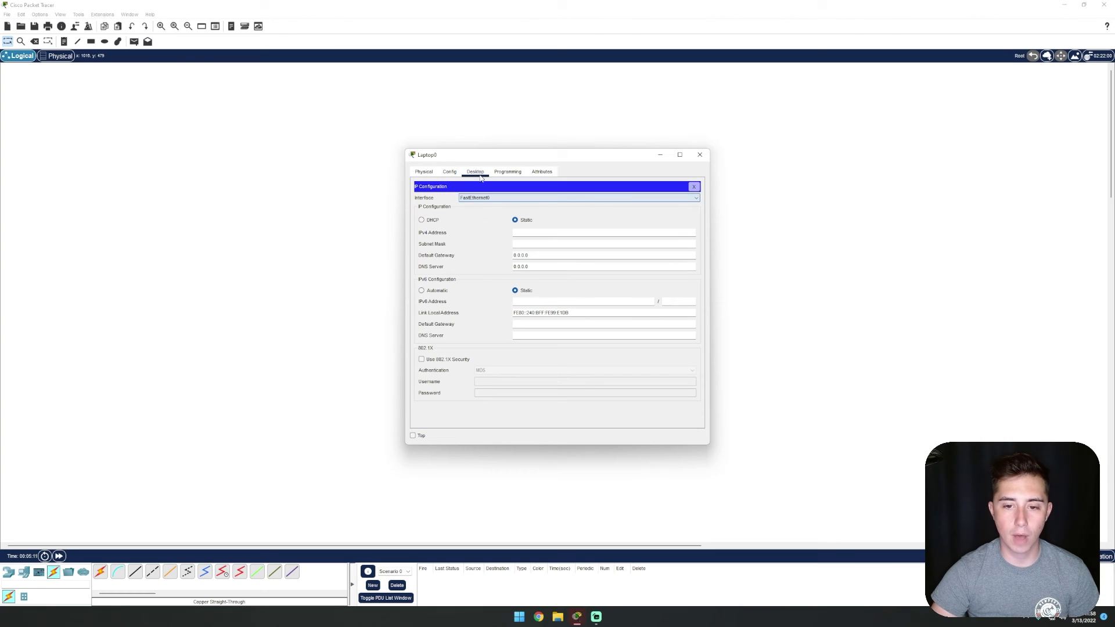
click(434, 224)
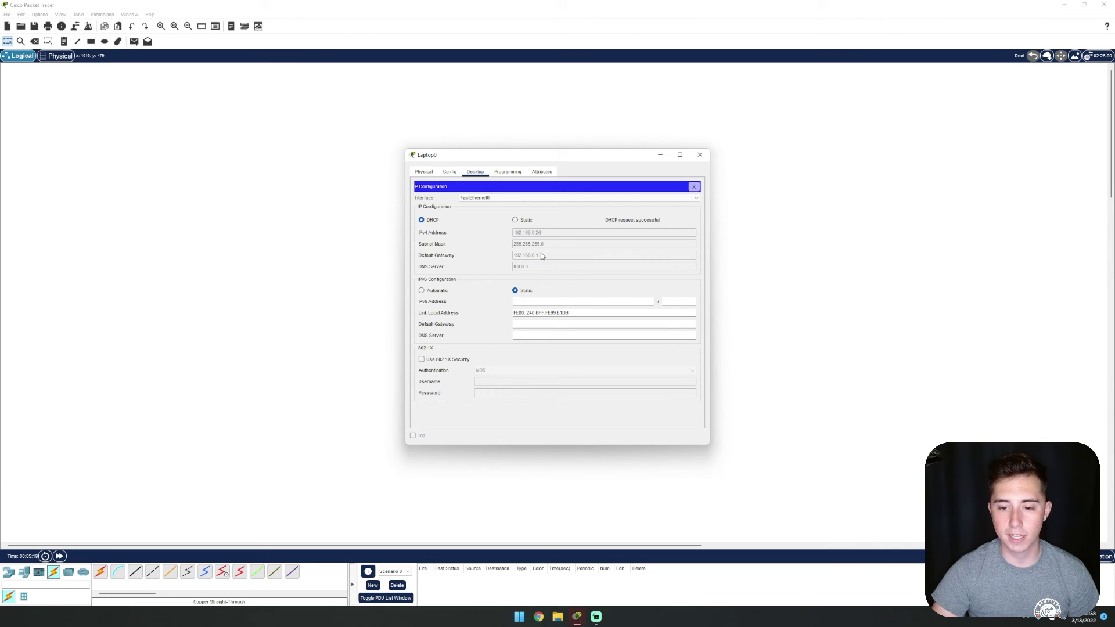
click(699, 154)
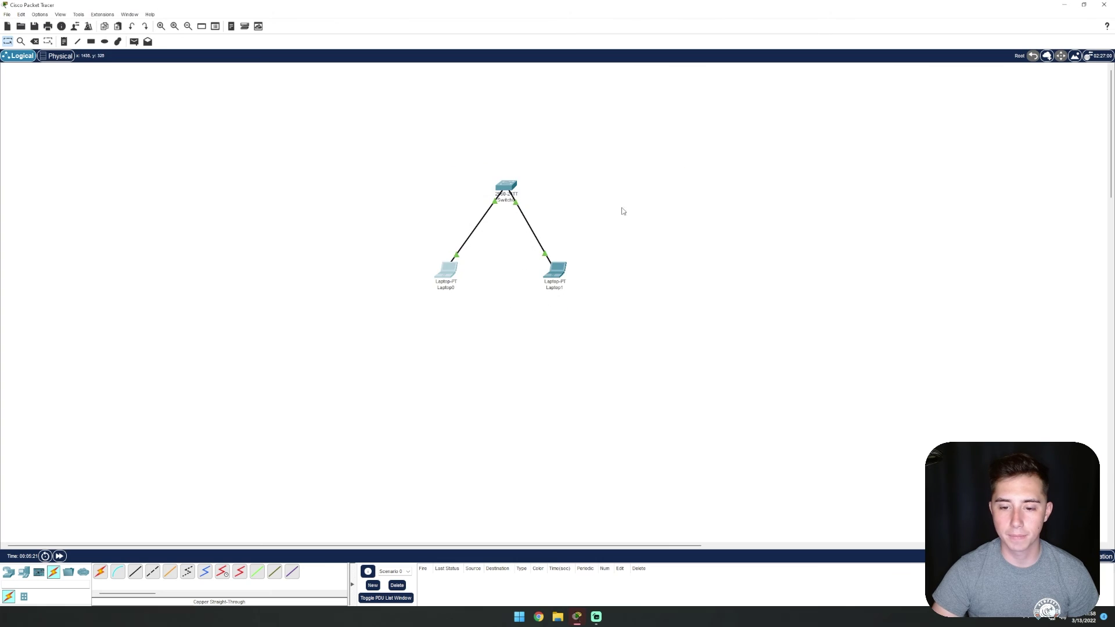
- Switch Laptop1's IP configuration to DHCP
click(557, 280)
click(475, 171)
click(440, 199)
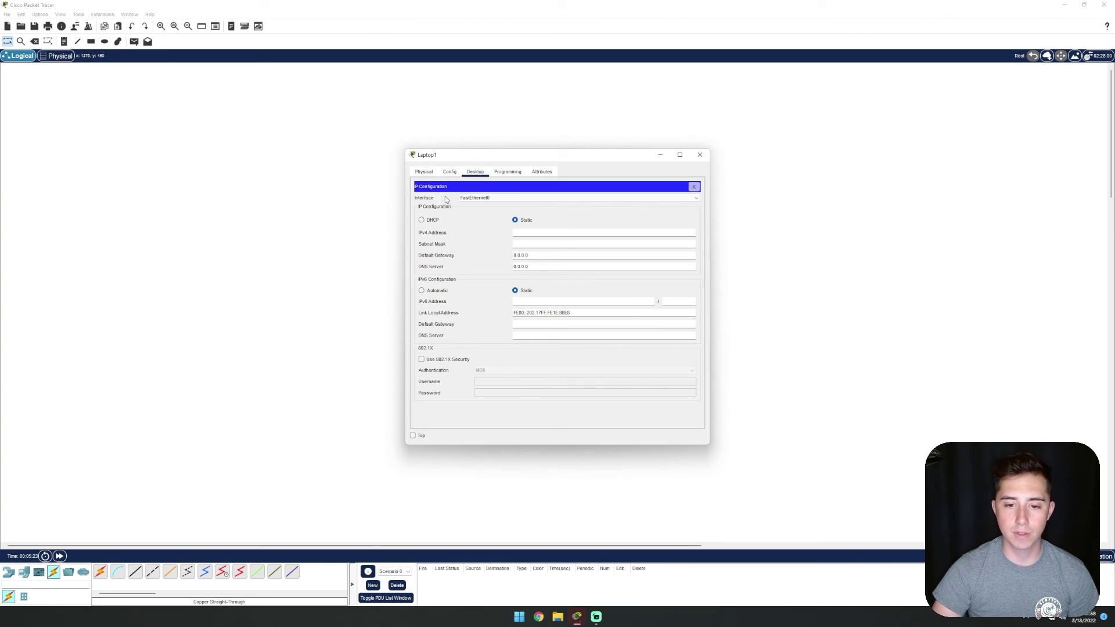
click(431, 223)
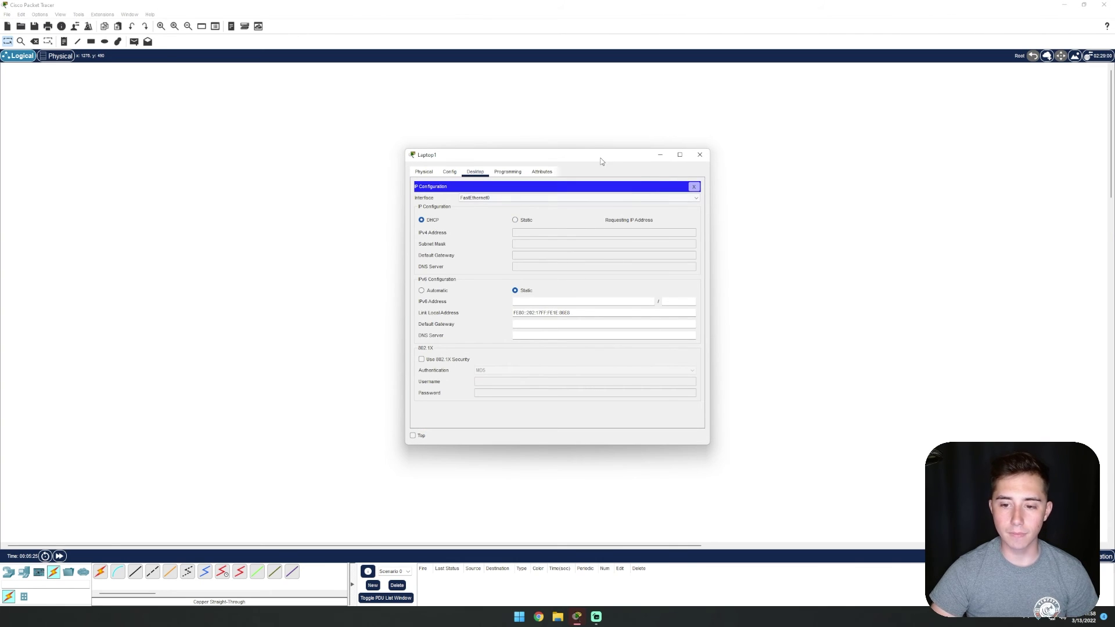
click(694, 186)
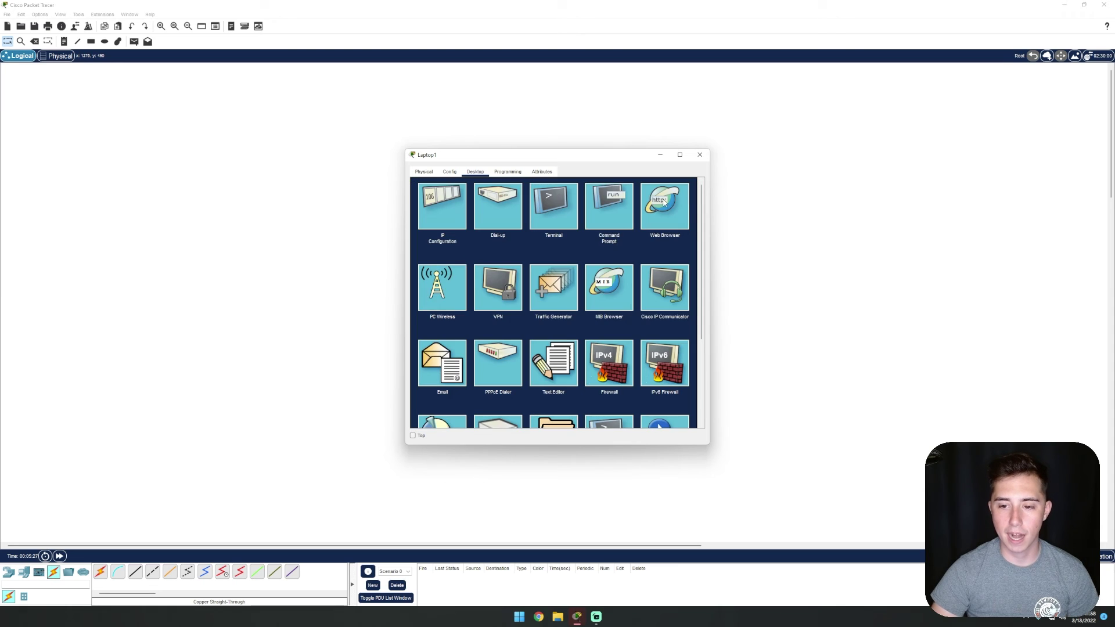
- Run ping 192.168.0.26 in Laptop1's Command Prompt, getting 4 of 4 replies
click(616, 214)
text(ping )
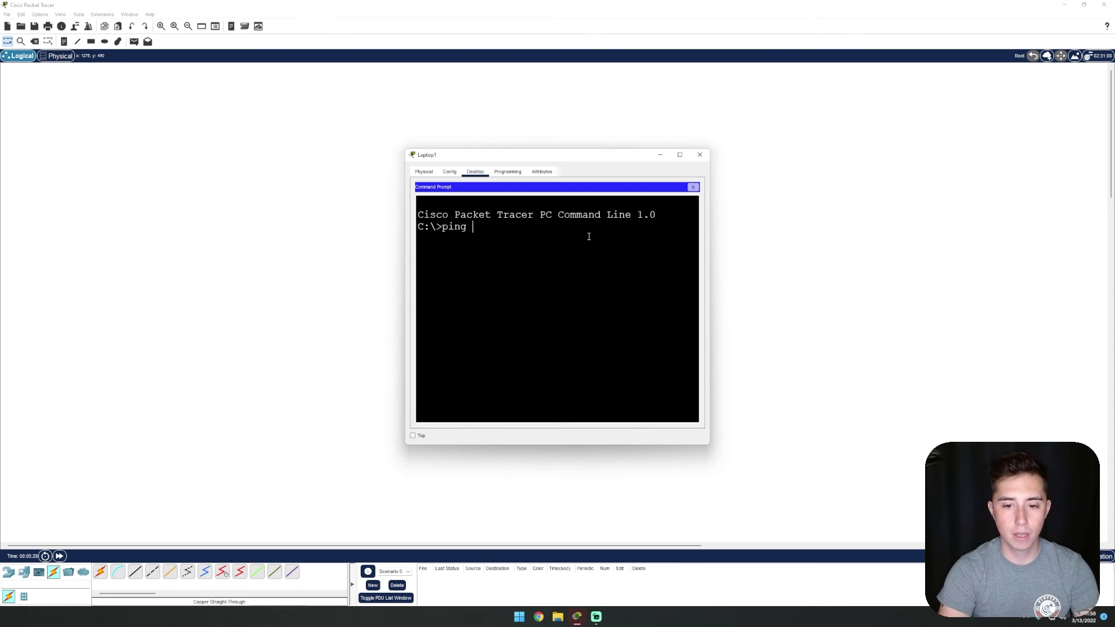
text(192.168.0.26)
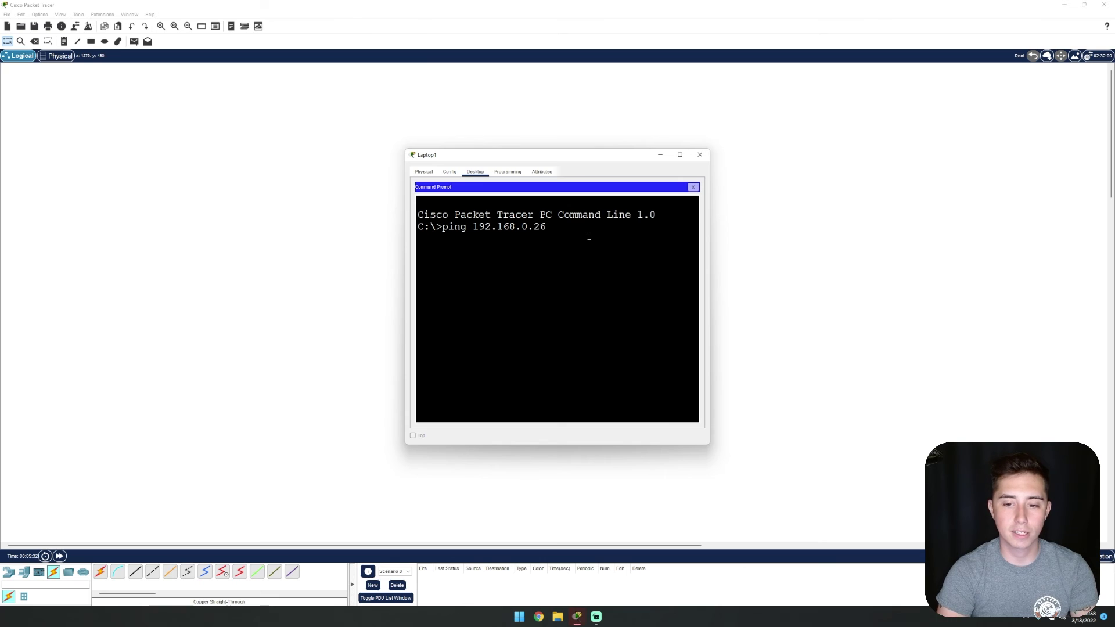
key(Return)
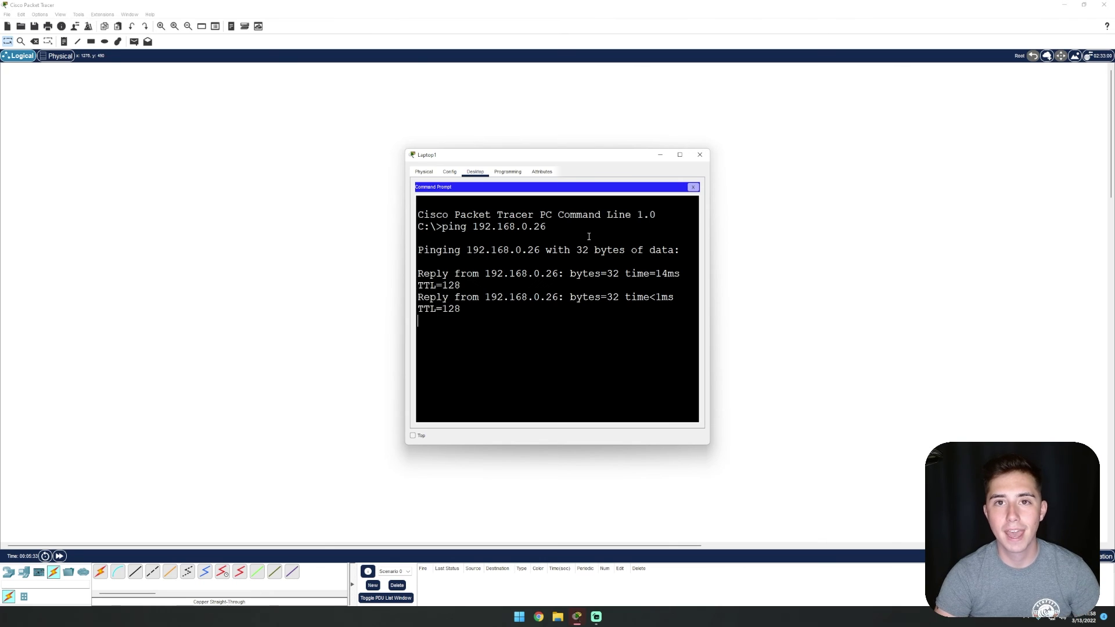
drag(555, 159, 257, 127)
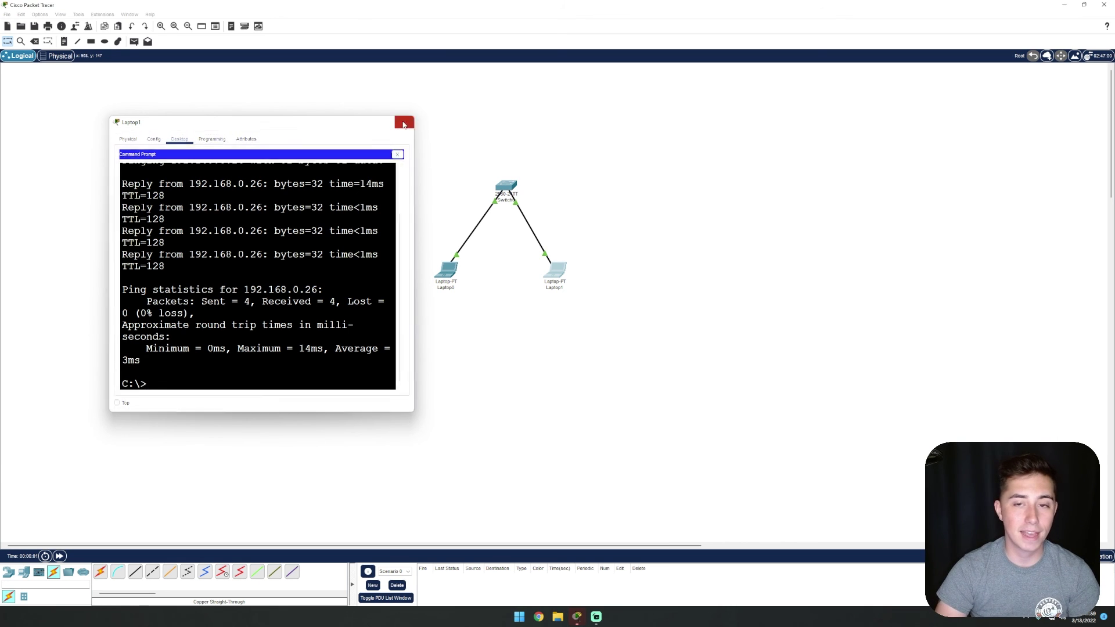
- Close Laptop1's device window
click(404, 122)
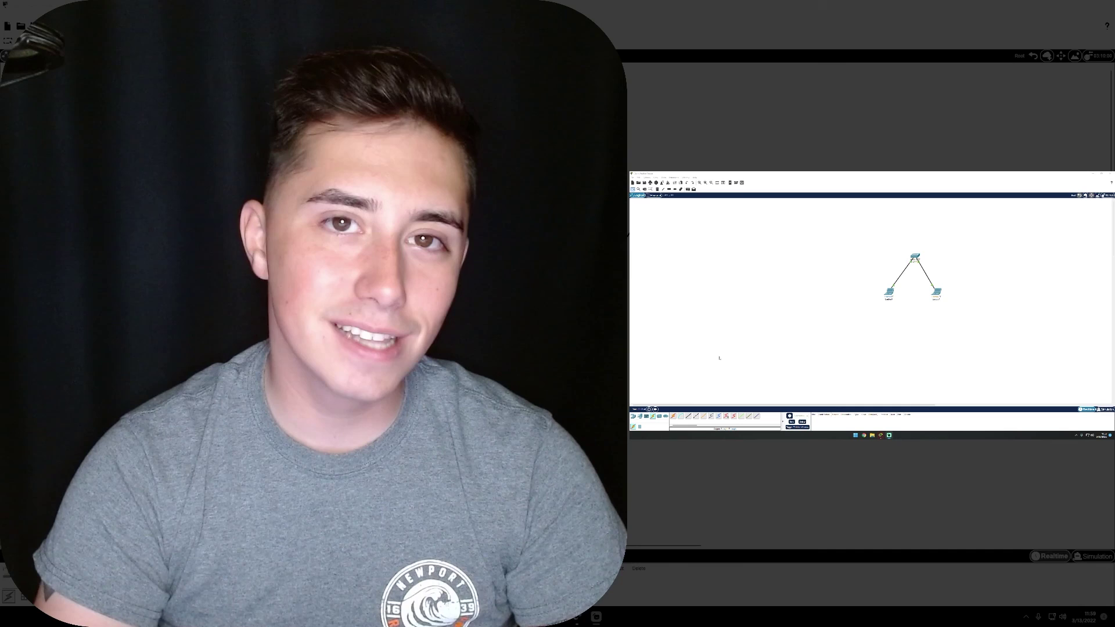